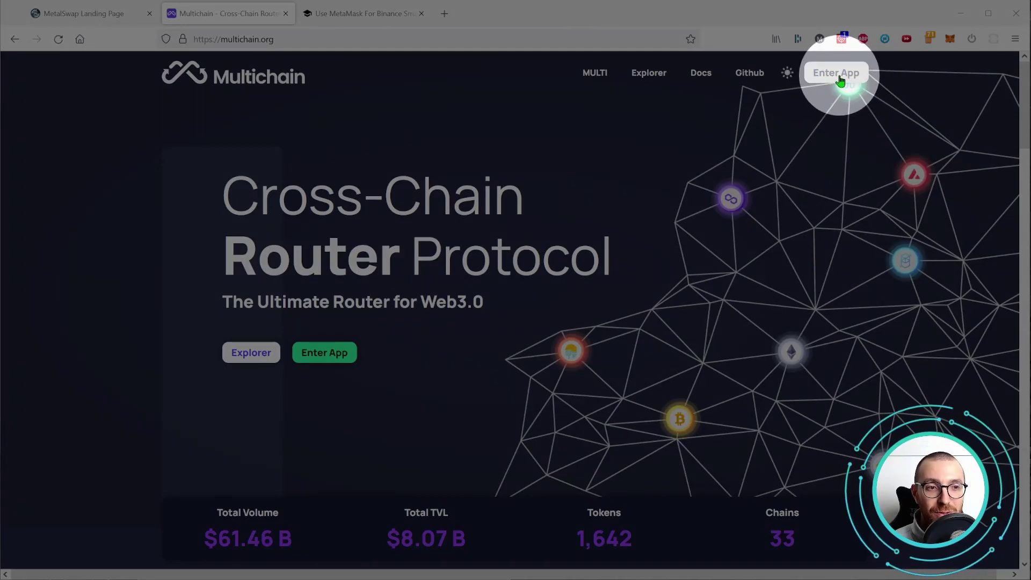
Step: Launch the Multichain router app from multichain.org in a new tab
{"action": "left_click", "coordinate": [840, 76]}
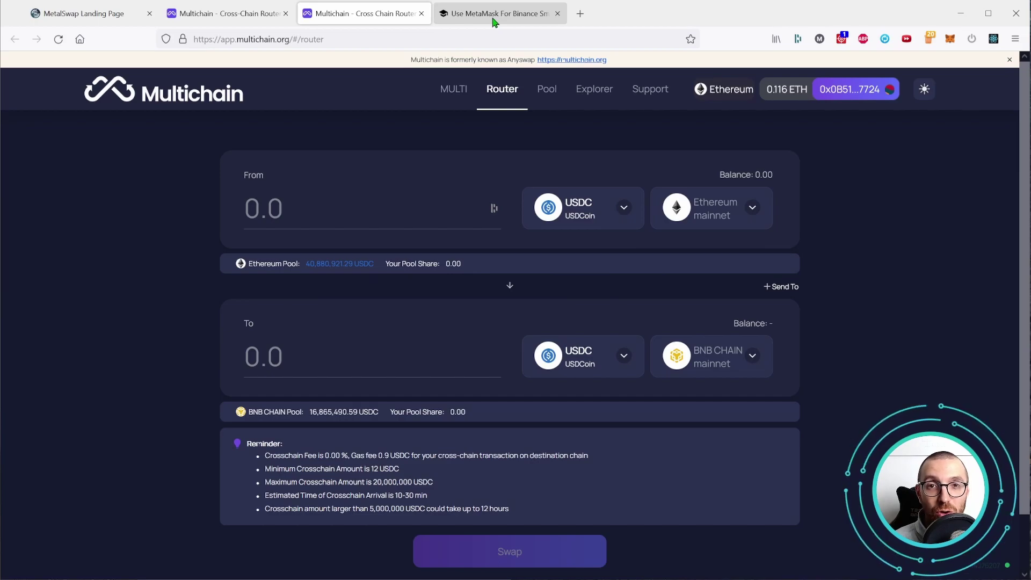
Step: Scroll the MetaMask for Binance Smart Chain guide down to its settings and add-network instructions
{"action": "left_click", "coordinate": [494, 16]}
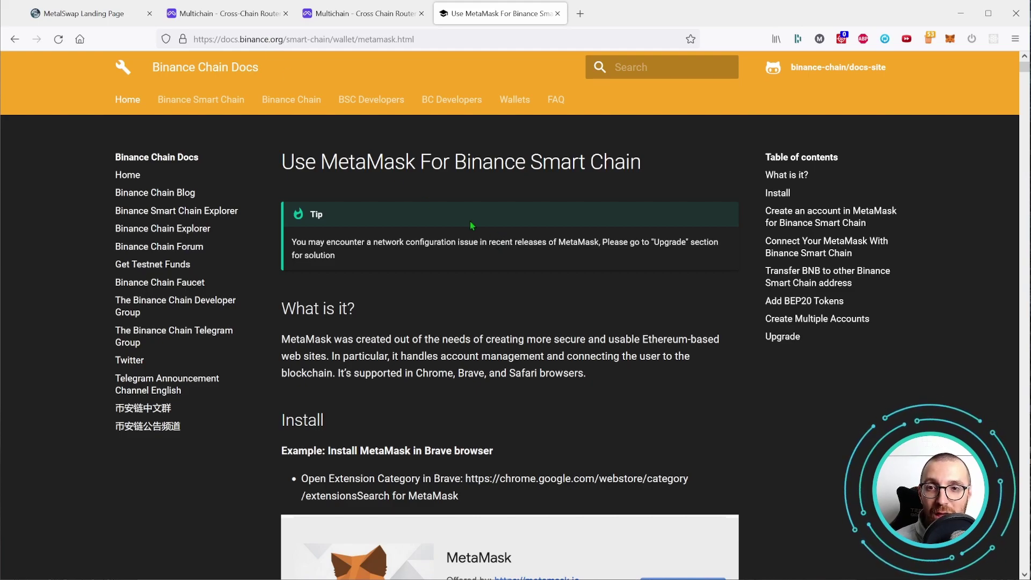
{"action": "scroll", "coordinate": [460, 408], "scroll_direction": "down", "scroll_amount": 15}
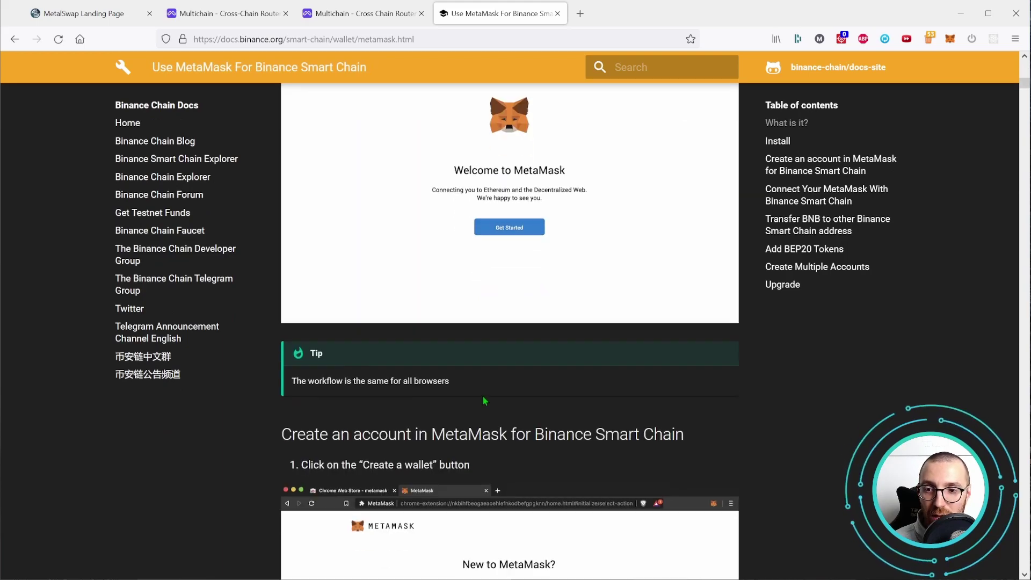
{"action": "scroll", "coordinate": [480, 382], "scroll_direction": "down", "scroll_amount": 20}
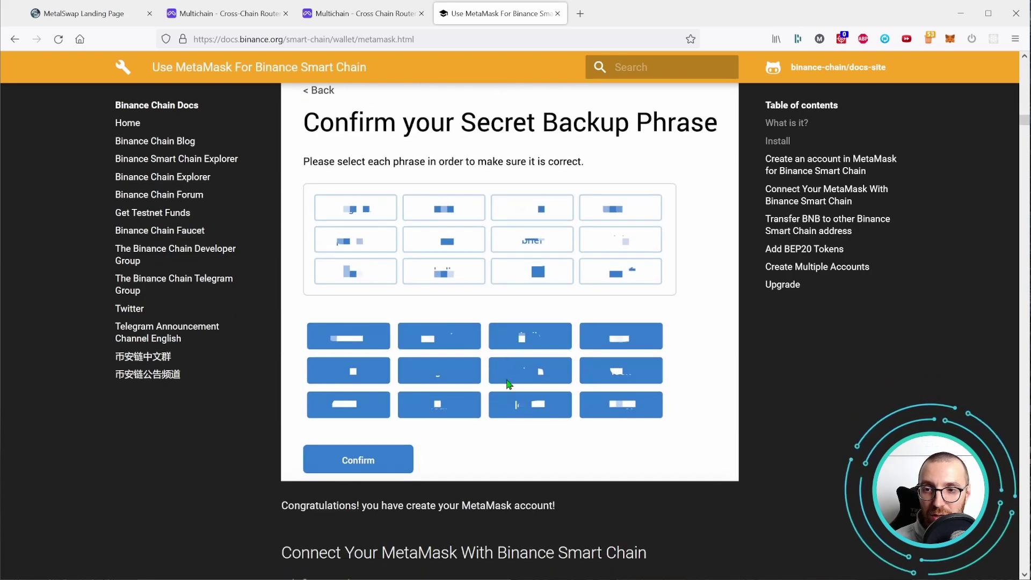
{"action": "scroll", "coordinate": [506, 379], "scroll_direction": "down", "scroll_amount": 5}
{"action": "scroll", "coordinate": [505, 378], "scroll_direction": "up", "scroll_amount": 9}
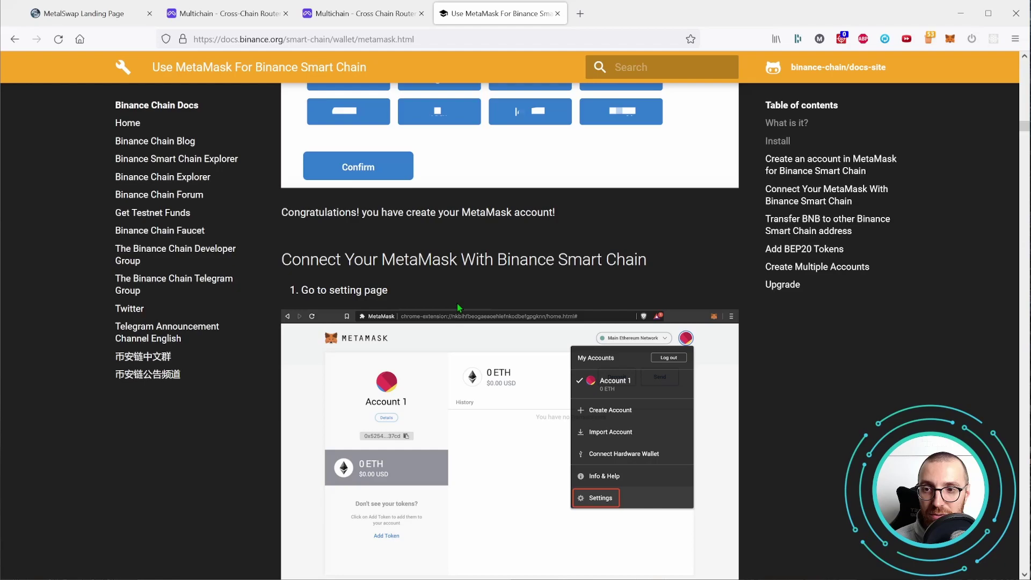
{"action": "left_click_drag", "start_coordinate": [293, 264], "coordinate": [509, 260]}
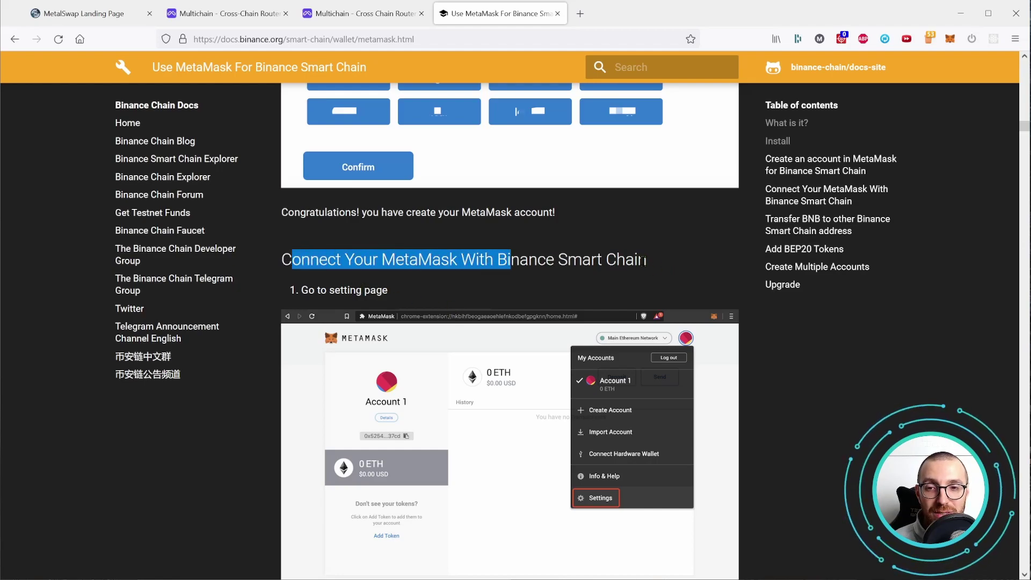
{"action": "left_click_drag", "start_coordinate": [394, 301], "coordinate": [287, 296]}
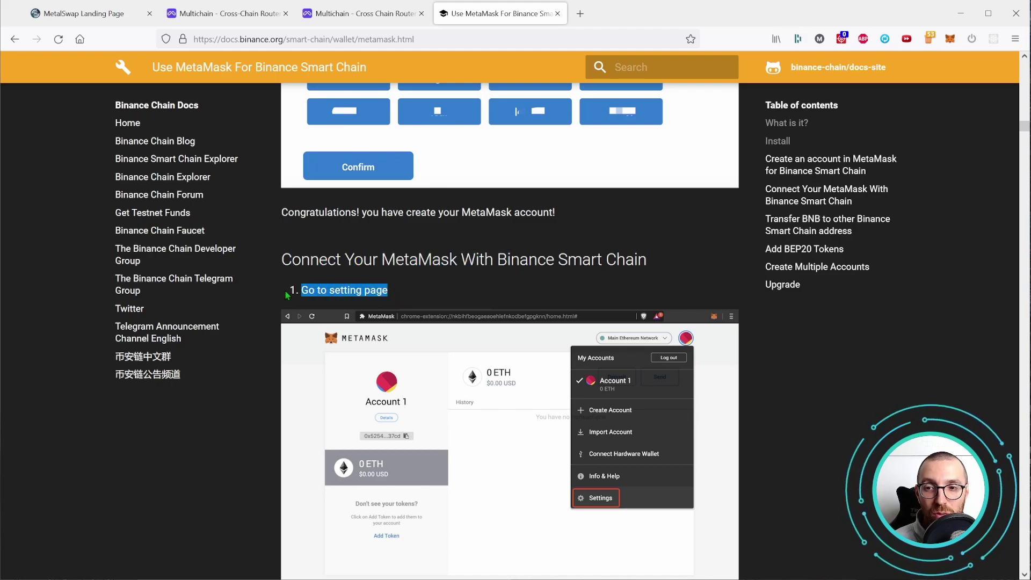
{"action": "scroll", "coordinate": [325, 290], "scroll_direction": "down", "scroll_amount": 5}
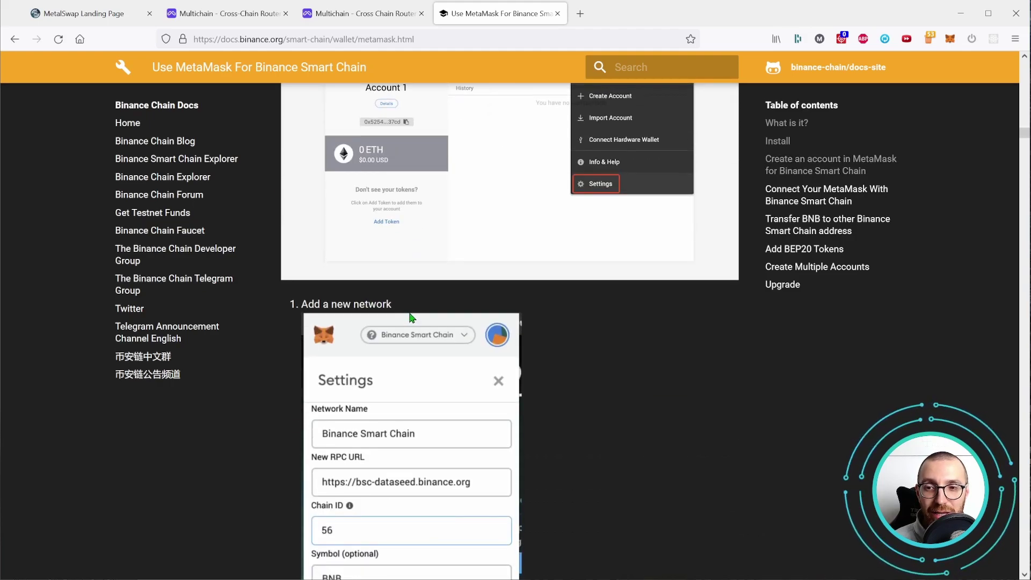
{"action": "scroll", "coordinate": [403, 305], "scroll_direction": "down", "scroll_amount": 3}
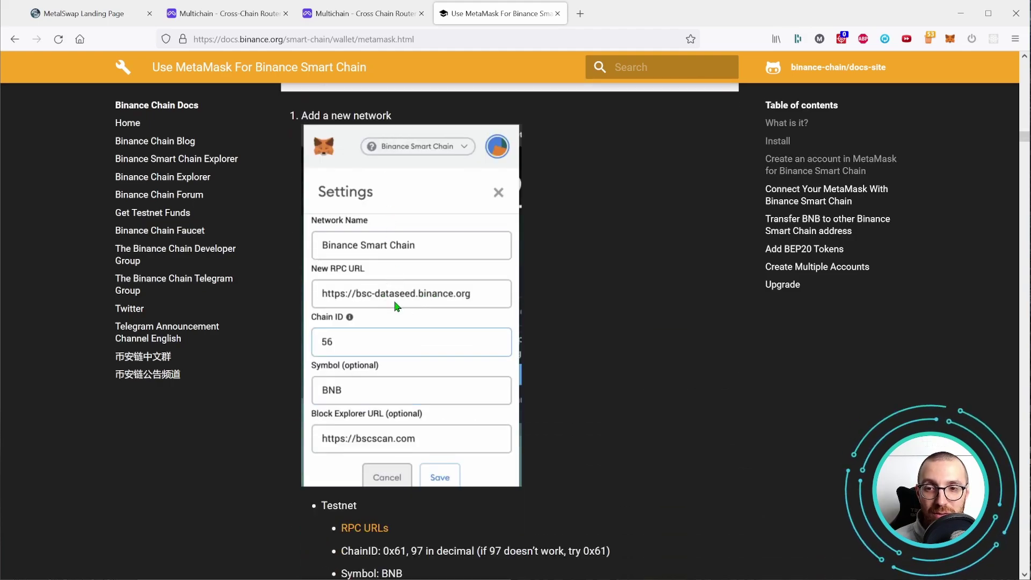
Step: Open MetaMask's empty form via Impostazioni > Reti > Aggiungi Rete, then return to the guide
{"action": "left_click", "coordinate": [950, 38]}
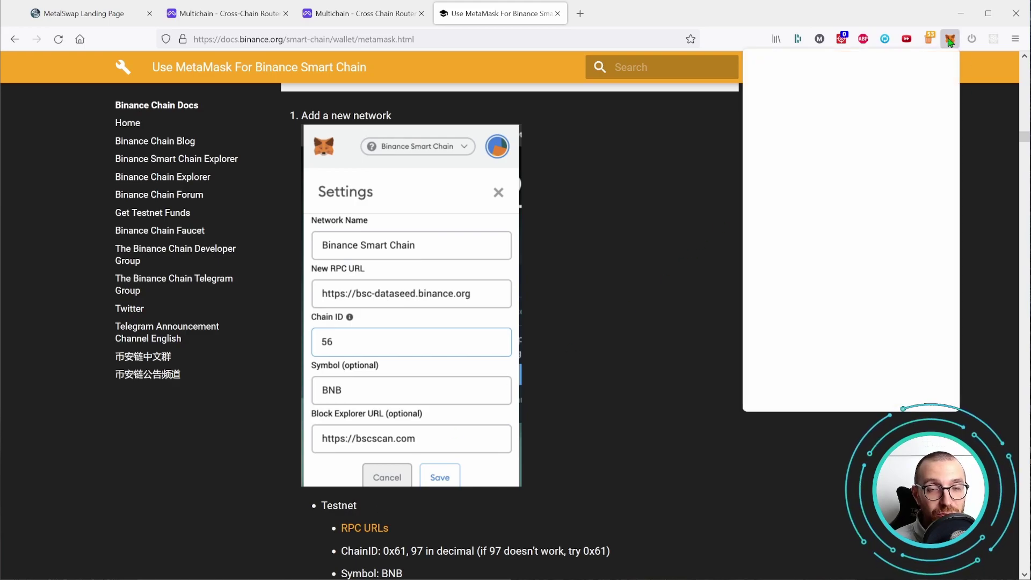
{"action": "left_click", "coordinate": [939, 78]}
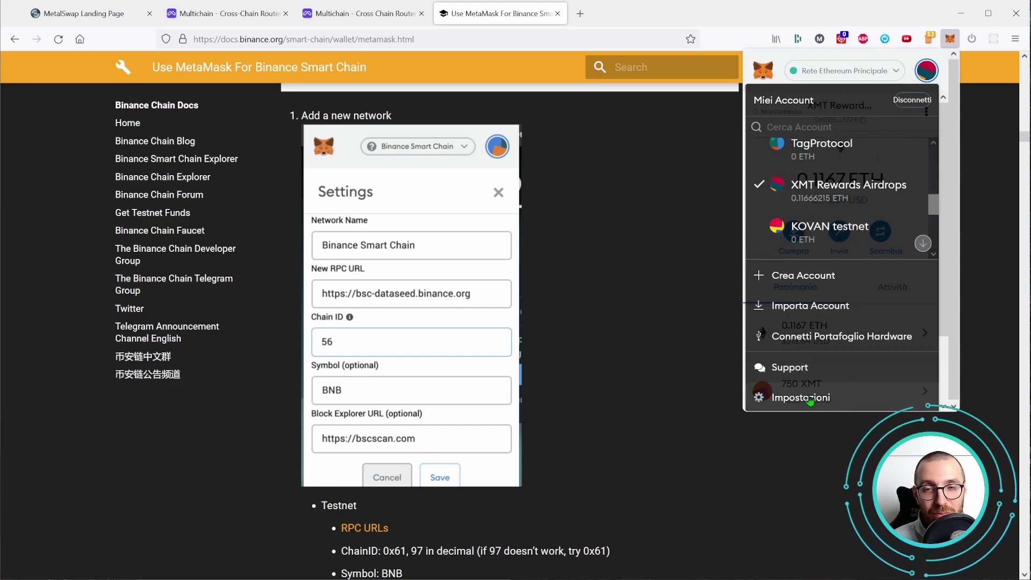
{"action": "left_click", "coordinate": [809, 399]}
{"action": "scroll", "coordinate": [871, 242], "scroll_direction": "down", "scroll_amount": 3}
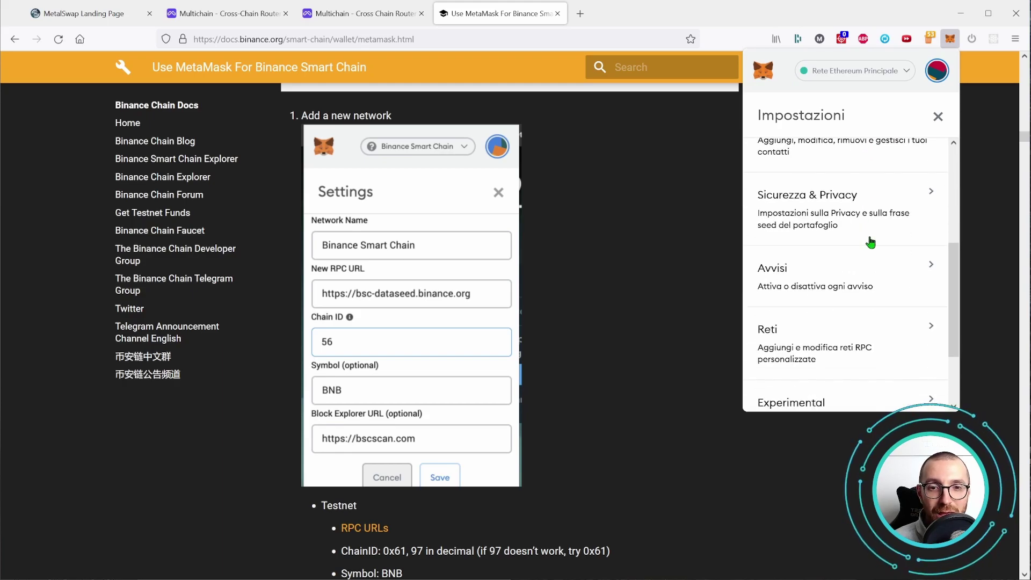
{"action": "scroll", "coordinate": [870, 242], "scroll_direction": "down", "scroll_amount": 2}
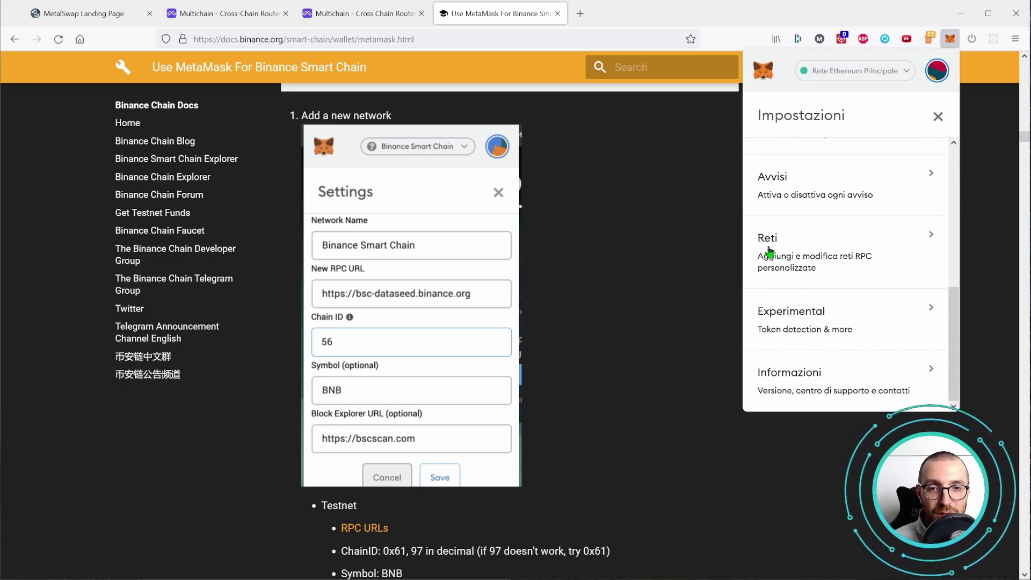
{"action": "left_click", "coordinate": [839, 256]}
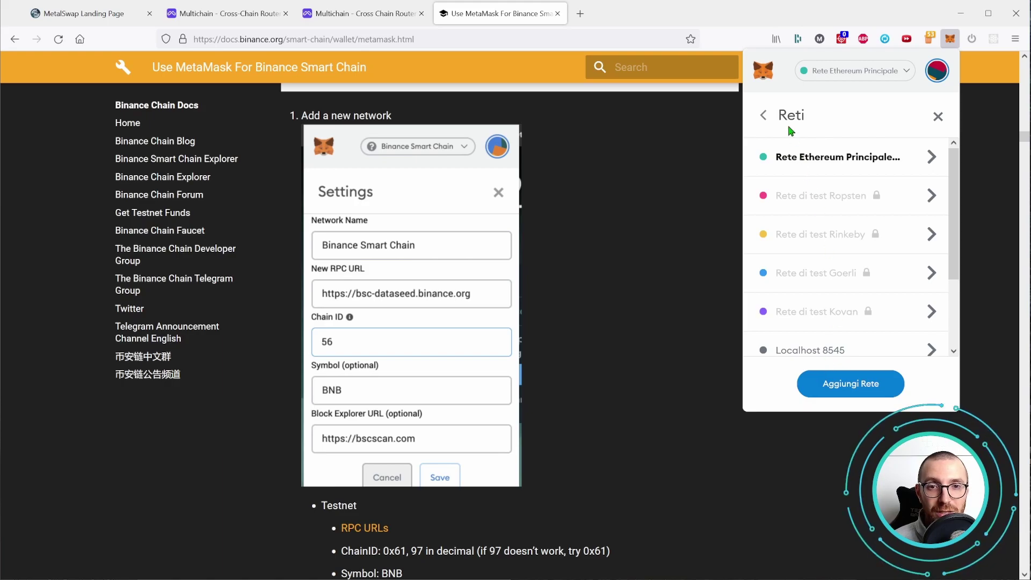
{"action": "left_click", "coordinate": [860, 392]}
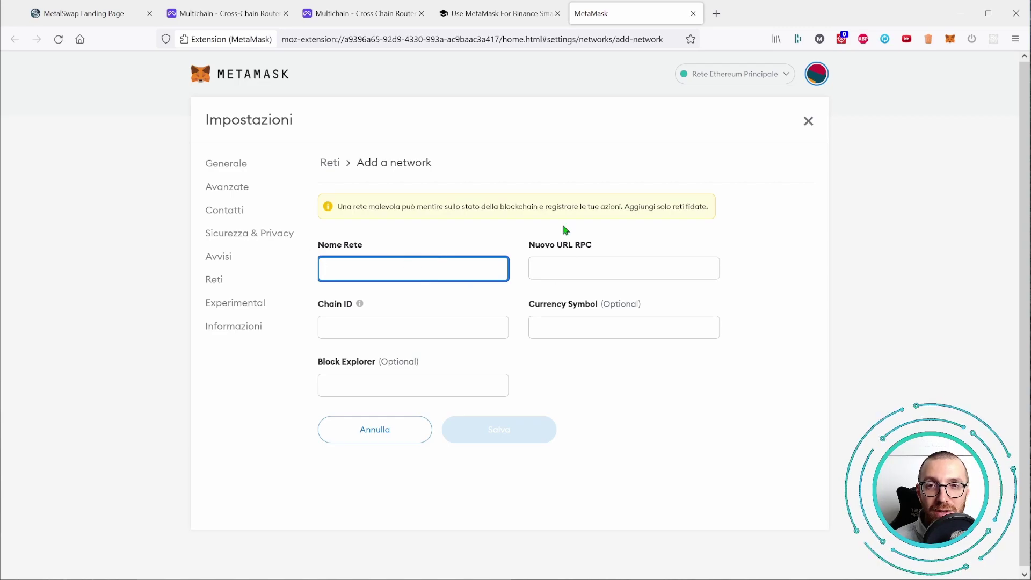
{"action": "left_click", "coordinate": [486, 15]}
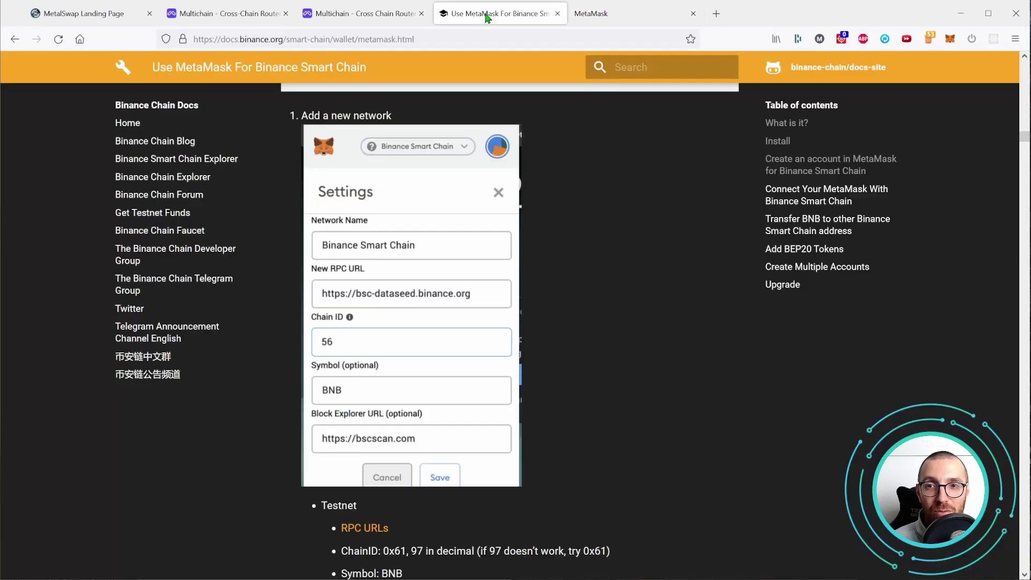
Step: Close the docs and MetaMask tabs, review the wallet's networks, and search the token list for XMT
{"action": "left_click", "coordinate": [557, 14]}
{"action": "left_click", "coordinate": [557, 14]}
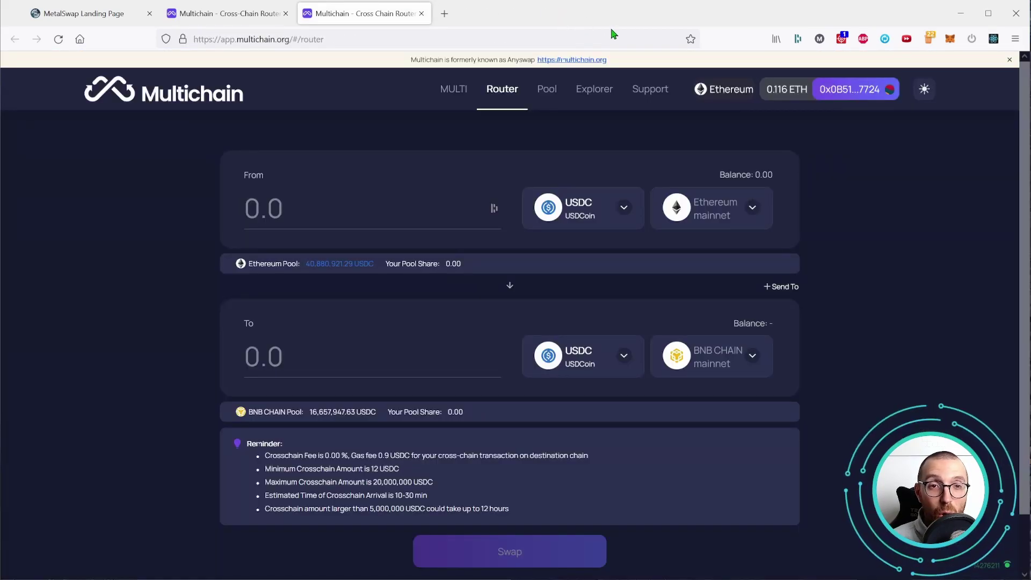
{"action": "left_click", "coordinate": [949, 39]}
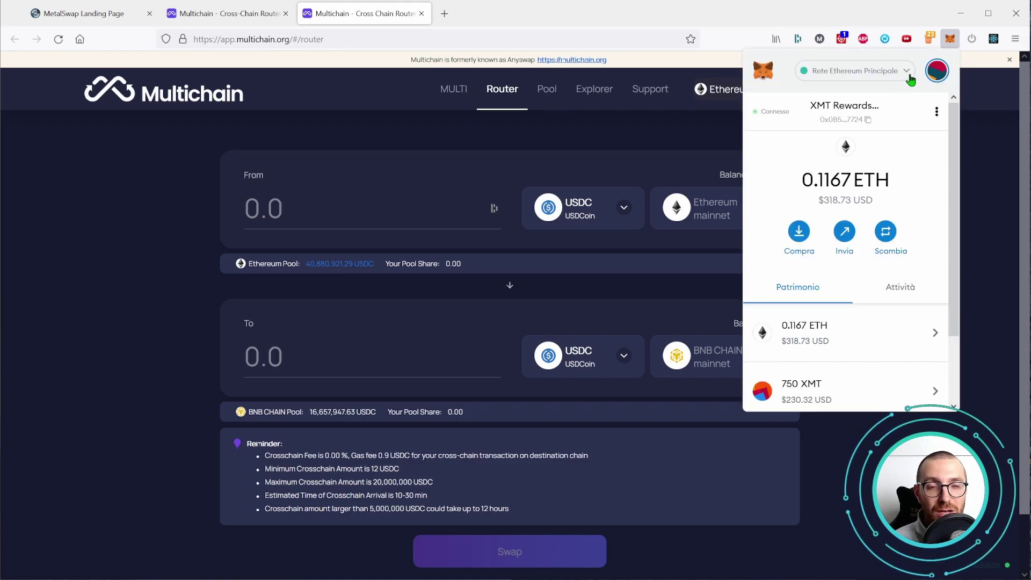
{"action": "left_click", "coordinate": [908, 72]}
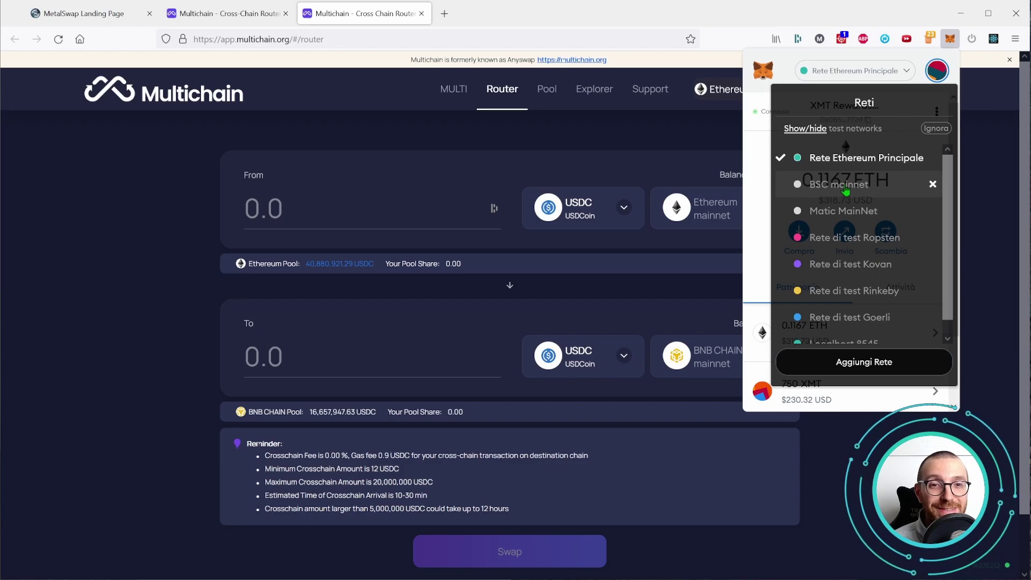
{"action": "left_click", "coordinate": [501, 16]}
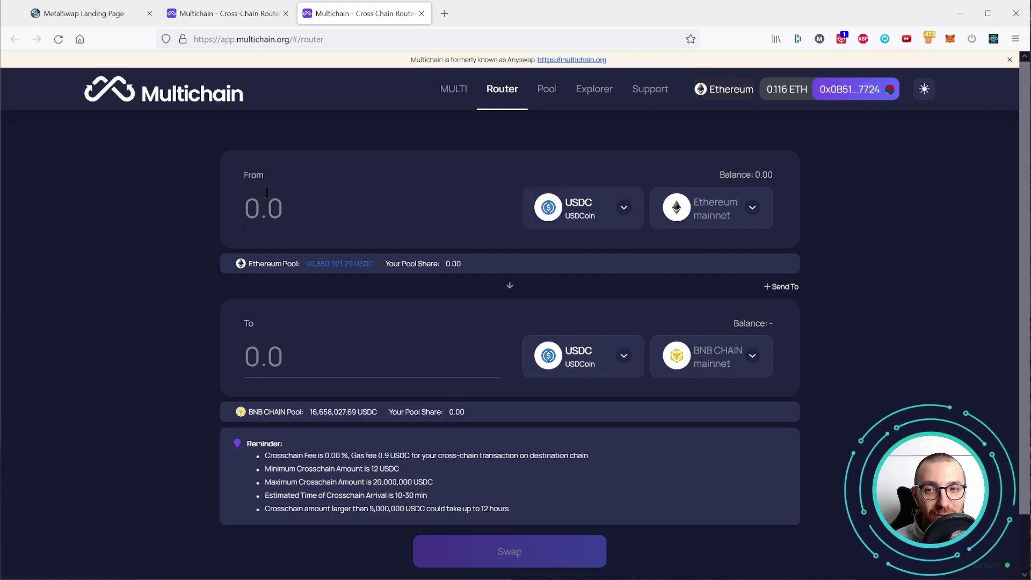
{"action": "left_click", "coordinate": [603, 210]}
{"action": "type", "text": "XMT"}
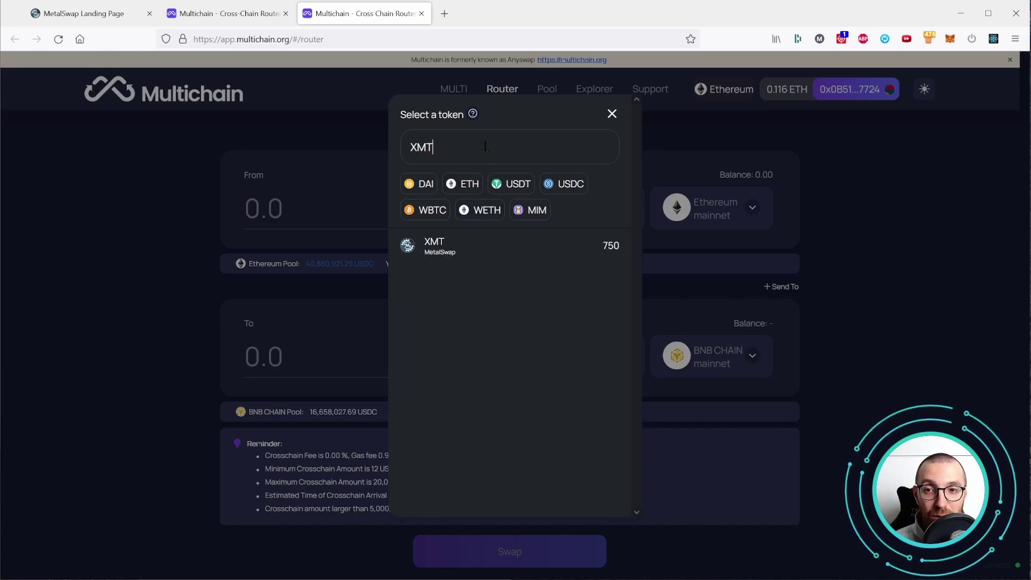
Step: Find MetalSwap (XMT) on CoinMarketCap and copy its Ethereum contract address
{"action": "left_click", "coordinate": [444, 15]}
{"action": "type", "text": "coi"}
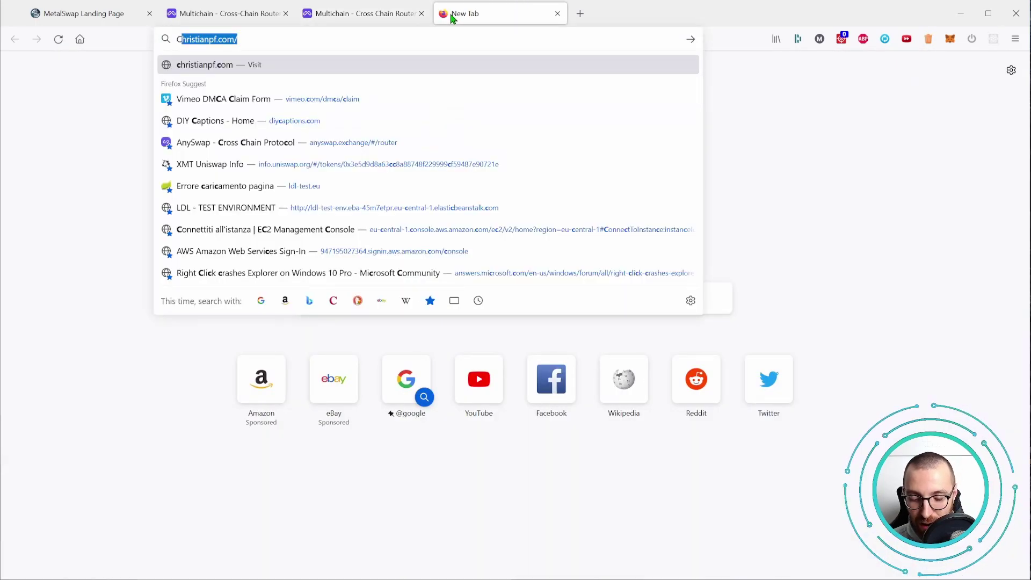
{"action": "type", "text": "nmark"}
{"action": "key", "text": "Return"}
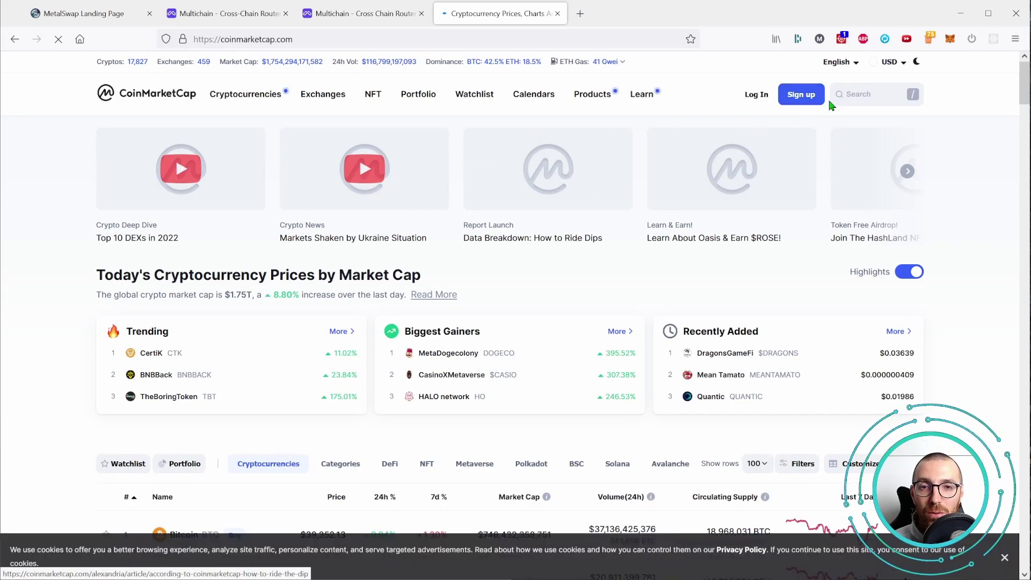
{"action": "left_click", "coordinate": [857, 87]}
{"action": "type", "text": "METALSWAP"}
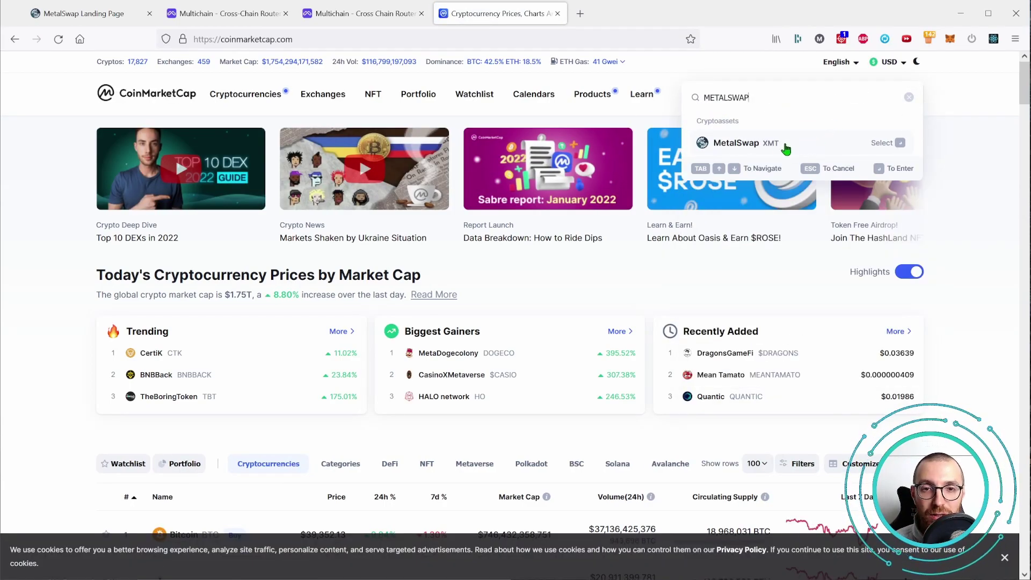
{"action": "left_click", "coordinate": [773, 151]}
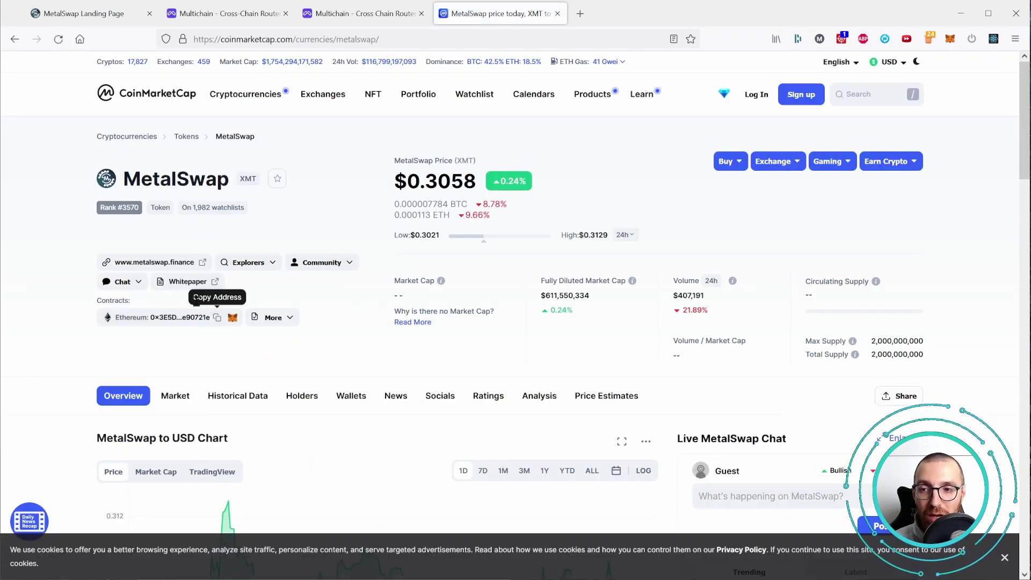
{"action": "left_click", "coordinate": [217, 317]}
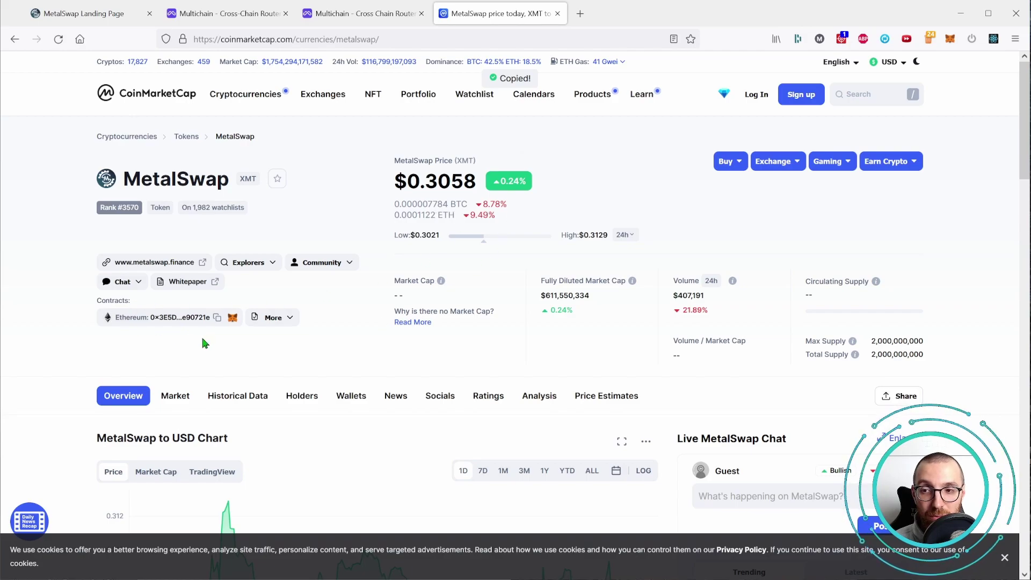
Step: Paste the XMT contract address into the token search and select XMT MetalSwap
{"action": "left_click", "coordinate": [365, 13]}
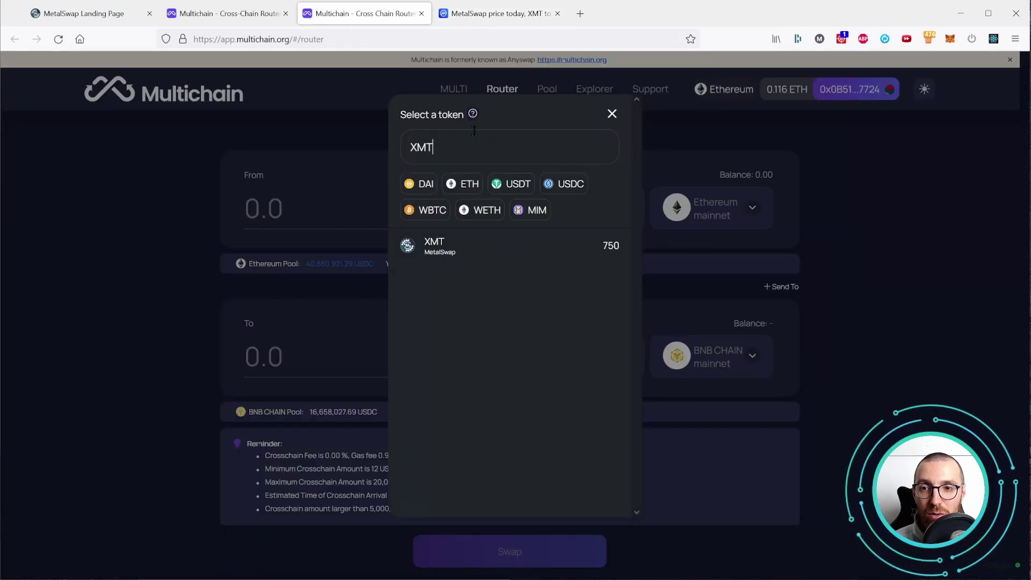
{"action": "left_click_drag", "start_coordinate": [442, 145], "coordinate": [381, 156]}
{"action": "key", "text": "ctrl+v"}
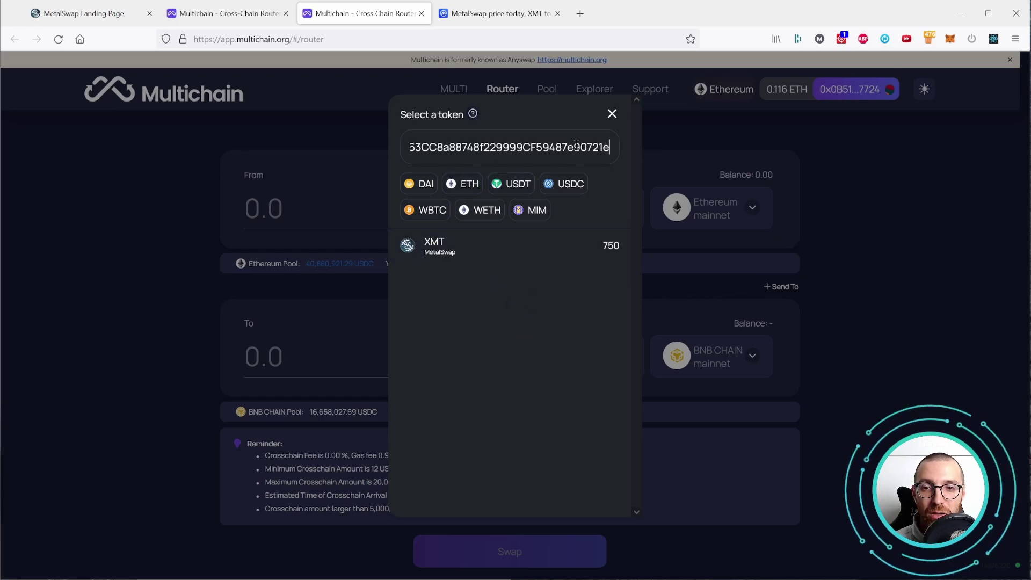
{"action": "left_click", "coordinate": [505, 253]}
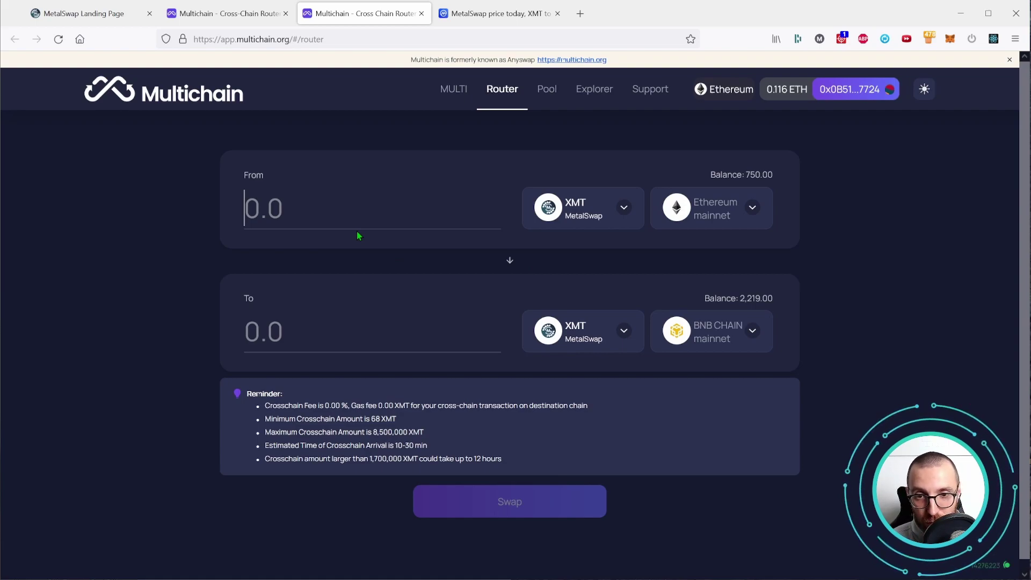
Step: Enter 500 in the From amount, then replace it with 300 XMT
{"action": "type", "text": "500"}
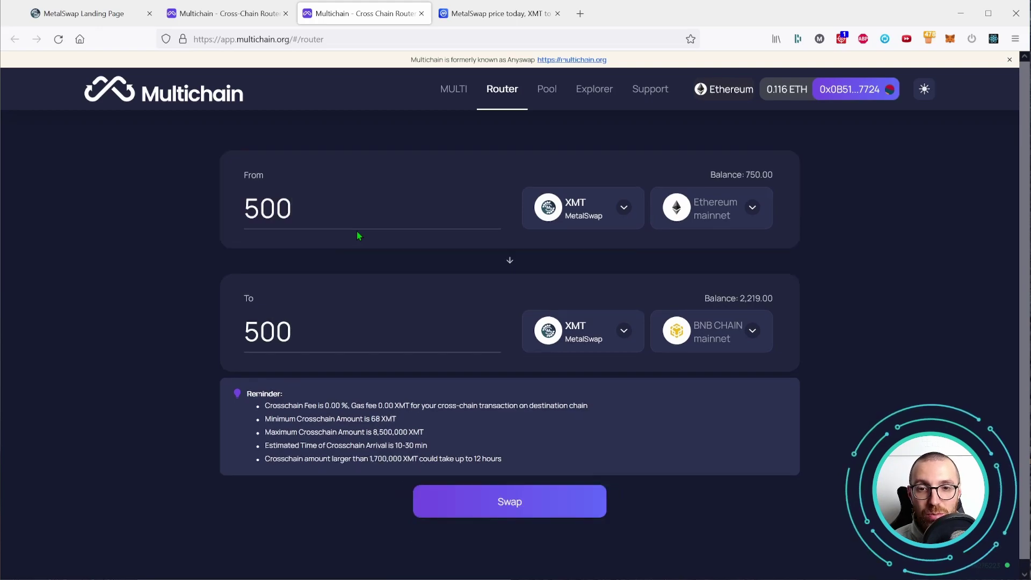
{"action": "left_click_drag", "start_coordinate": [335, 211], "coordinate": [168, 206]}
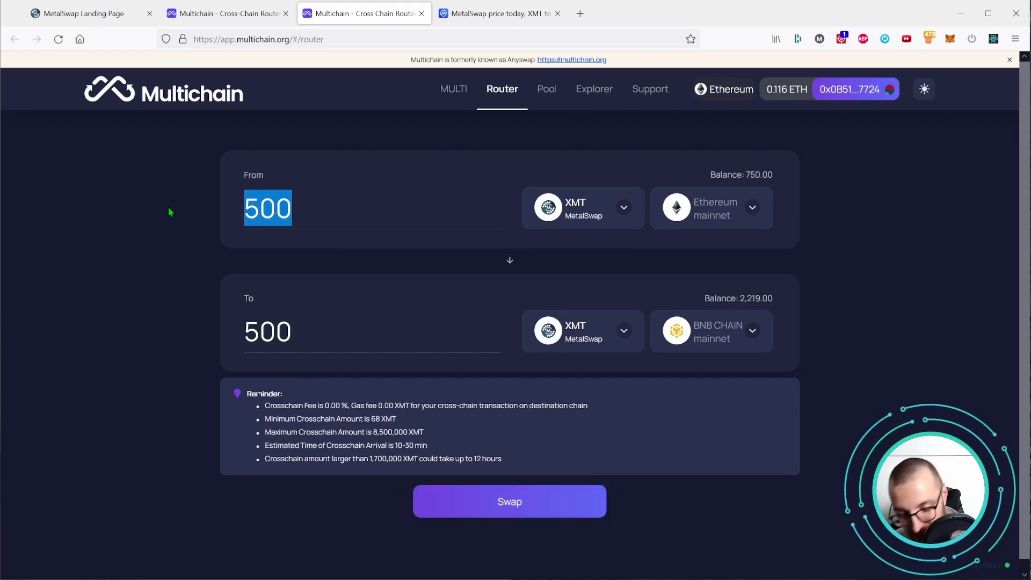
{"action": "type", "text": "300"}
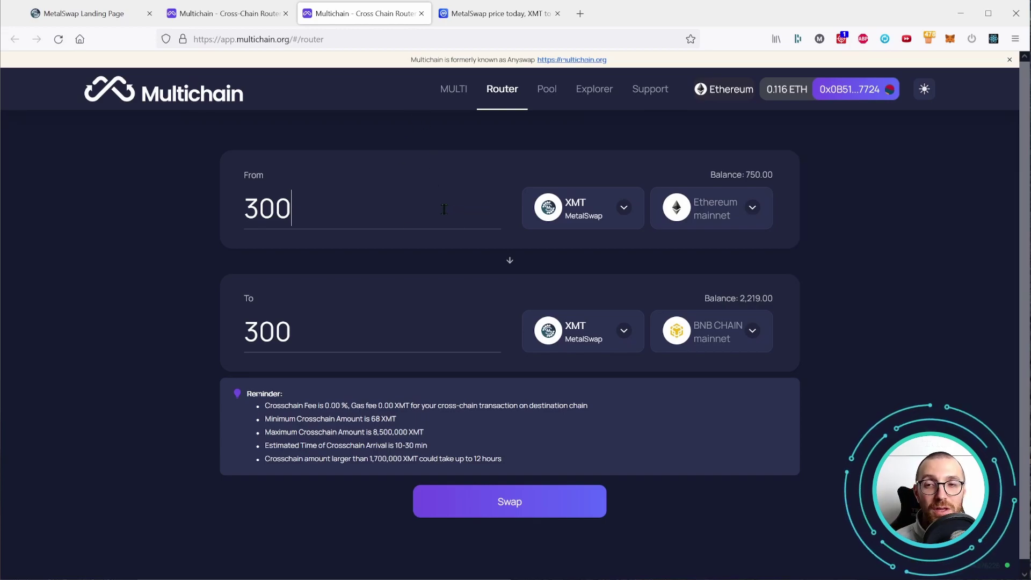
Step: Open the Swap review and check the notice, the 300 XMT amount and Ethereum source
{"action": "left_click", "coordinate": [528, 513]}
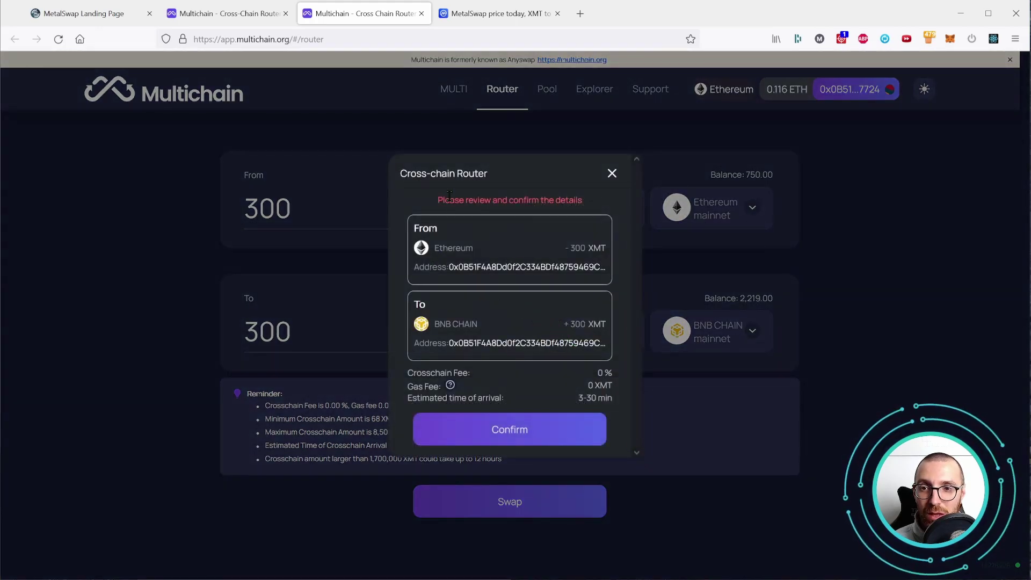
{"action": "left_click_drag", "start_coordinate": [434, 209], "coordinate": [584, 206]}
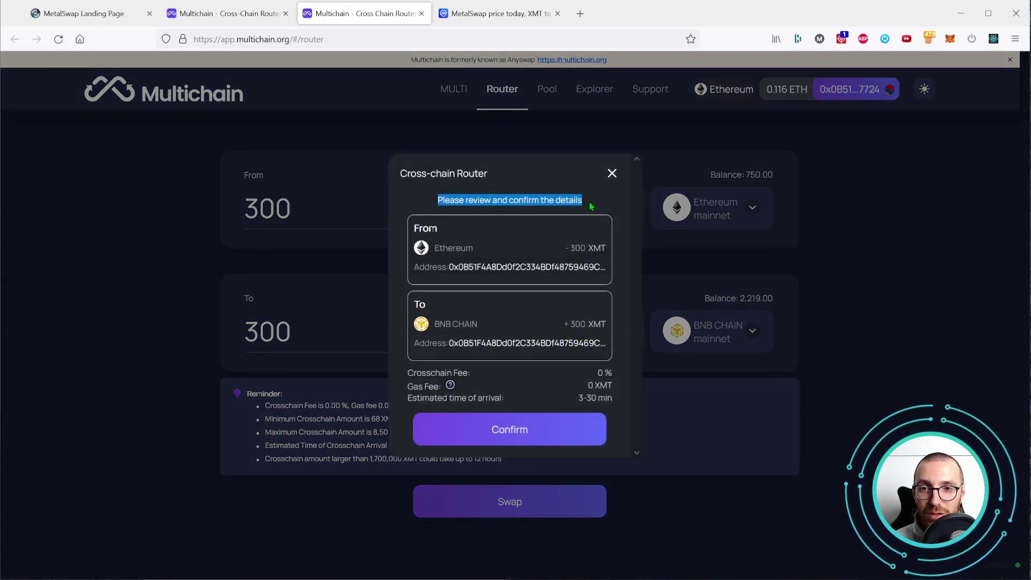
{"action": "left_click", "coordinate": [589, 202]}
{"action": "left_click_drag", "start_coordinate": [563, 251], "coordinate": [593, 245]}
{"action": "left_click", "coordinate": [598, 249]}
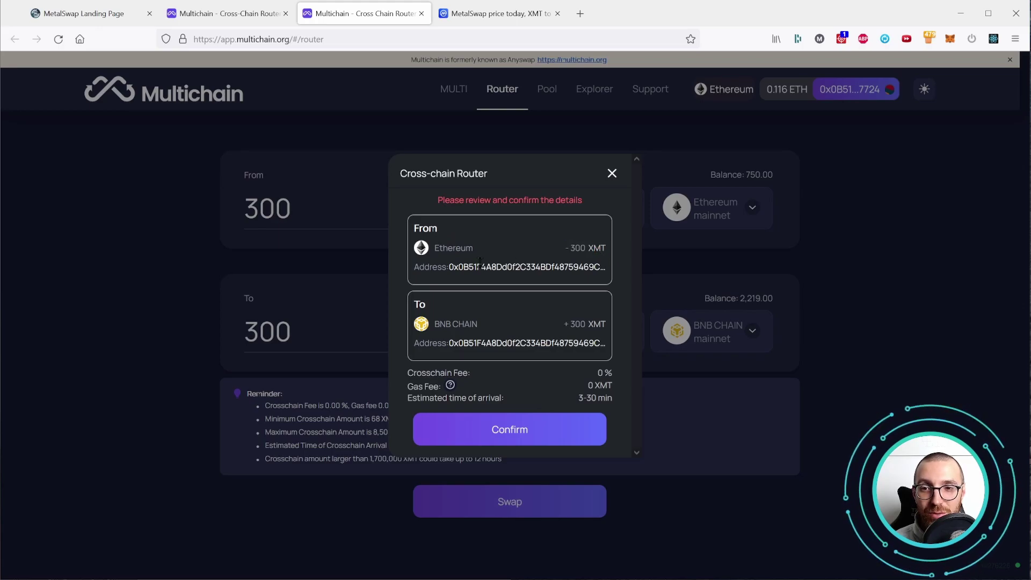
{"action": "left_click_drag", "start_coordinate": [481, 251], "coordinate": [436, 249]}
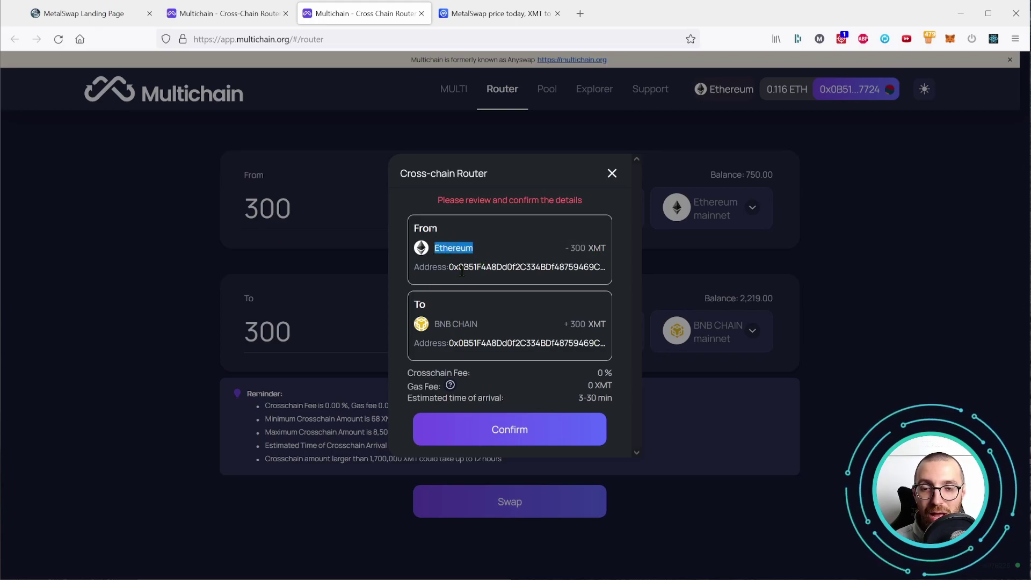
Step: Verify +300 XMT arriving on BNB CHAIN, 0 % fee and zero gas, then confirm
{"action": "left_click_drag", "start_coordinate": [560, 321], "coordinate": [607, 333]}
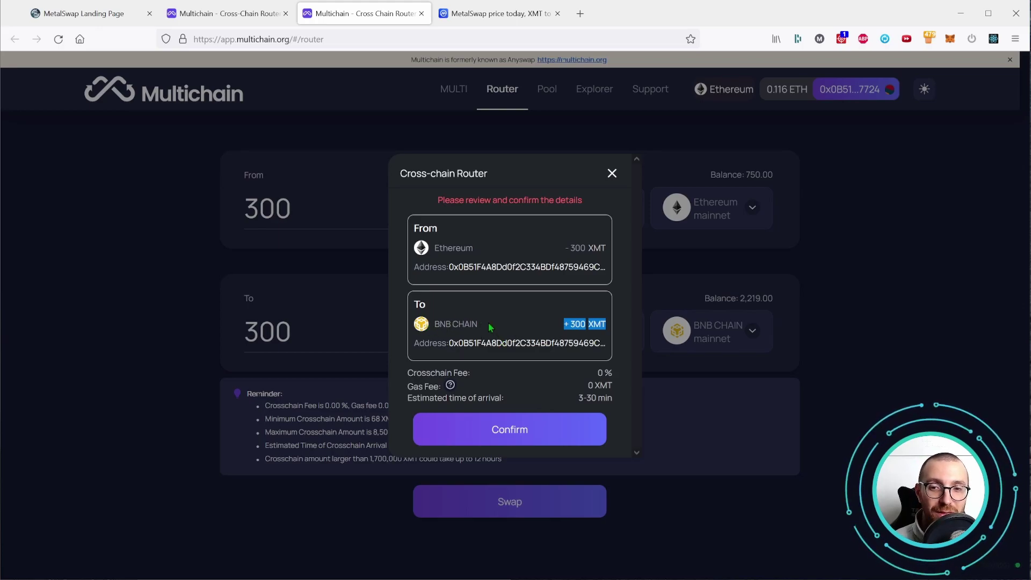
{"action": "left_click_drag", "start_coordinate": [596, 373], "coordinate": [604, 370]}
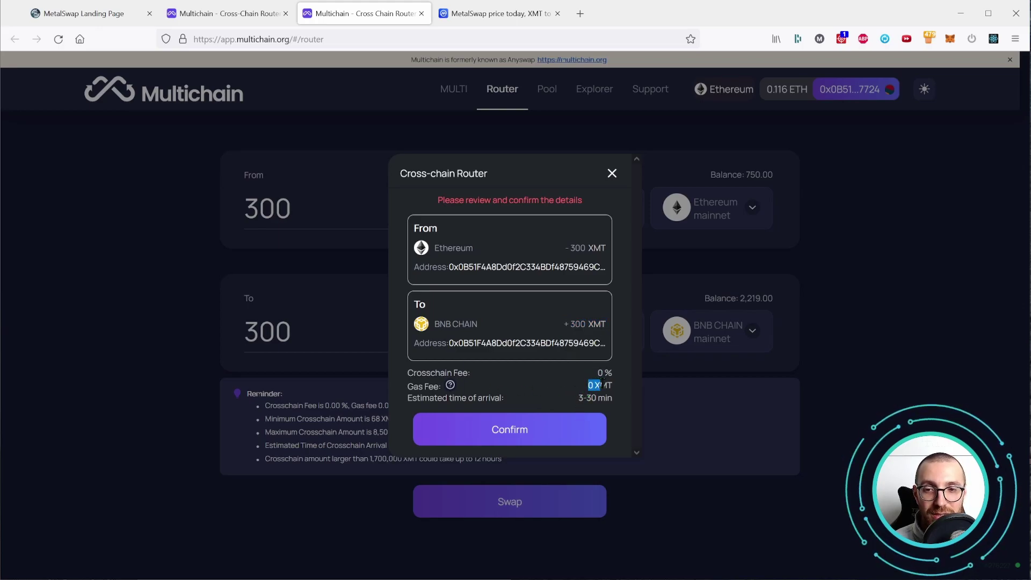
{"action": "mouse_move", "coordinate": [456, 384]}
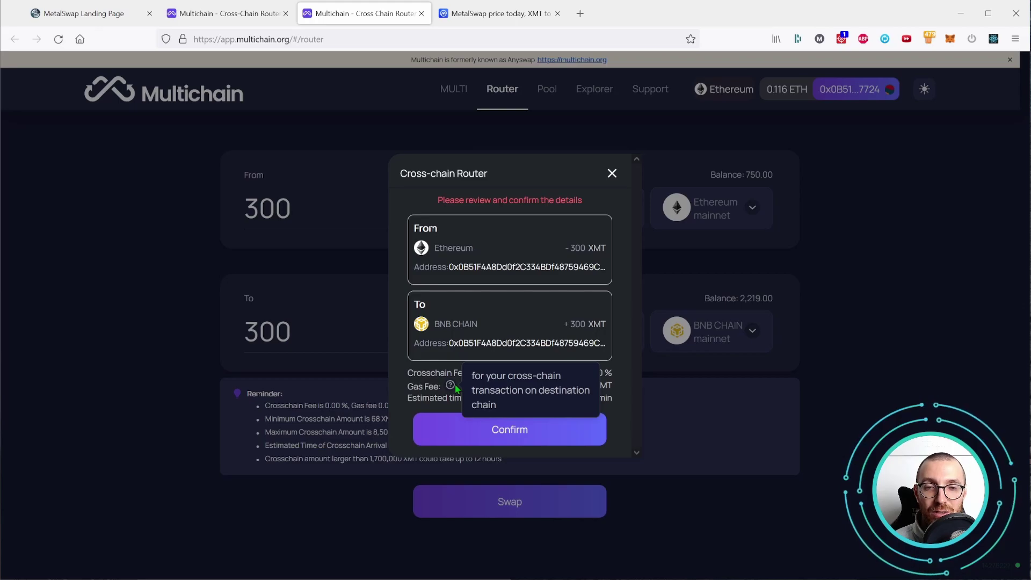
{"action": "double_click", "coordinate": [591, 384]}
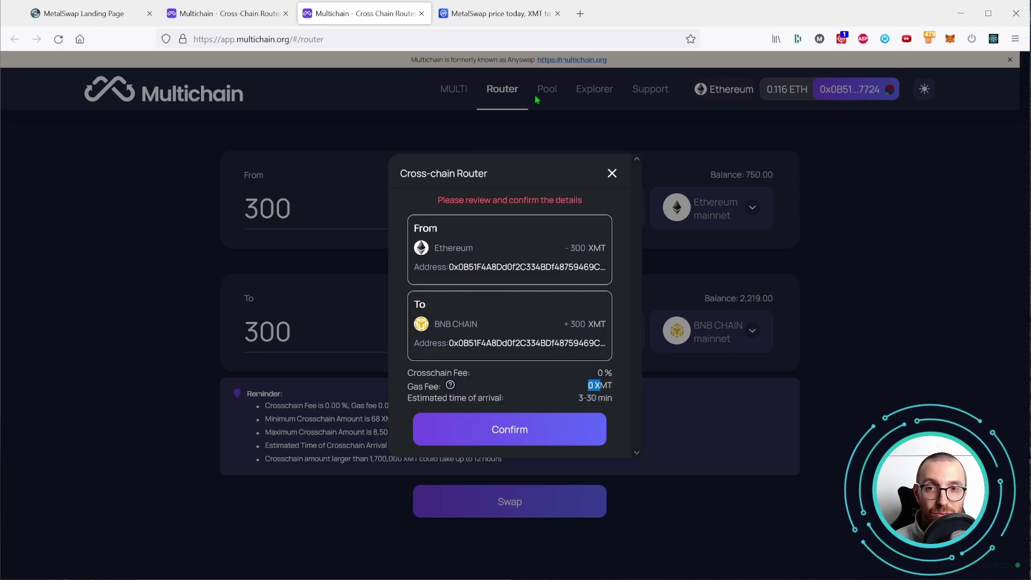
{"action": "left_click", "coordinate": [510, 432]}
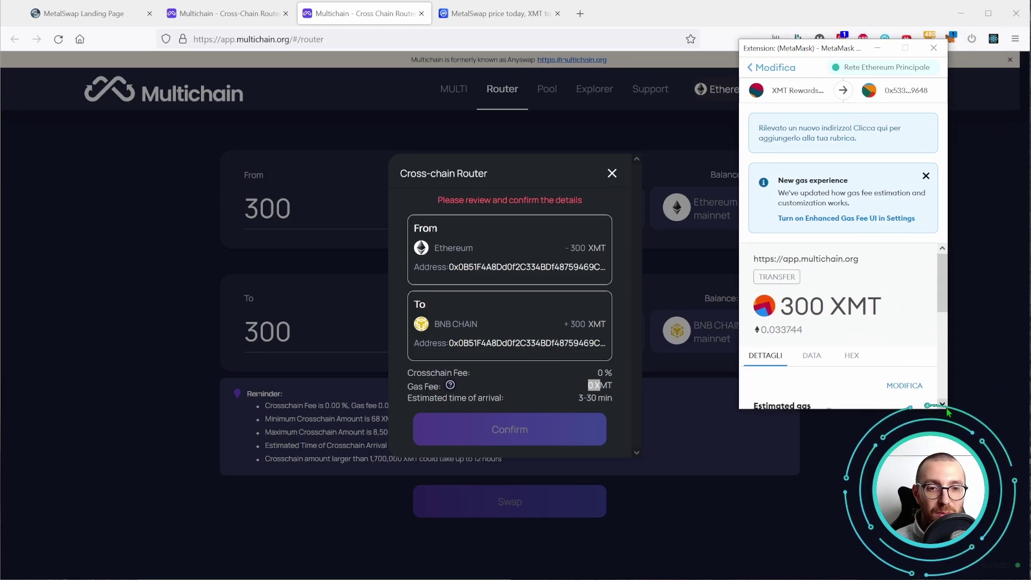
Step: Enlarge the MetaMask popup, check the estimated dollar gas fee, and approve with Conferma
{"action": "left_click_drag", "start_coordinate": [940, 413], "coordinate": [1002, 519]}
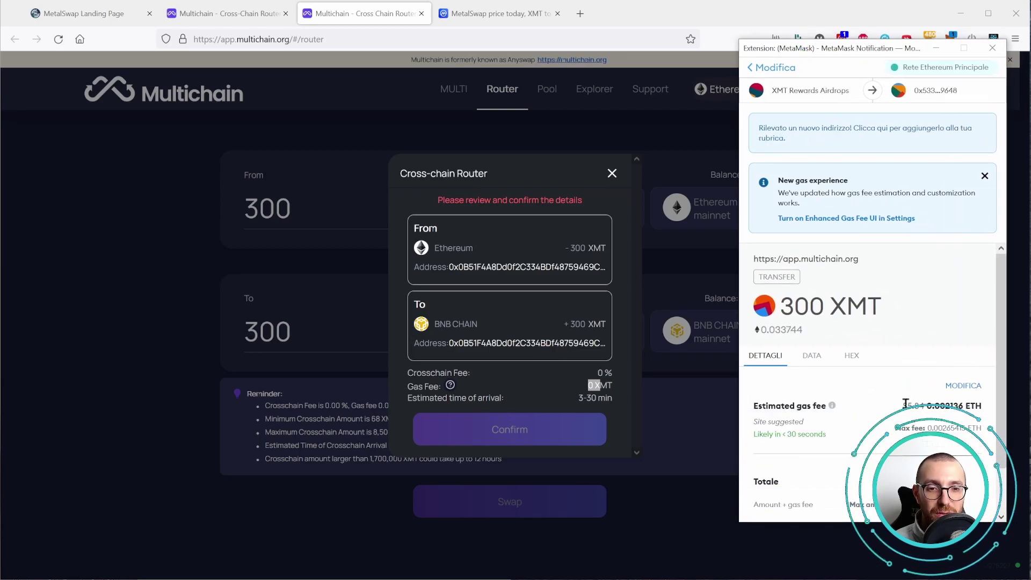
{"action": "scroll", "coordinate": [907, 405], "scroll_direction": "down", "scroll_amount": 1}
{"action": "left_click_drag", "start_coordinate": [903, 356], "coordinate": [925, 357]}
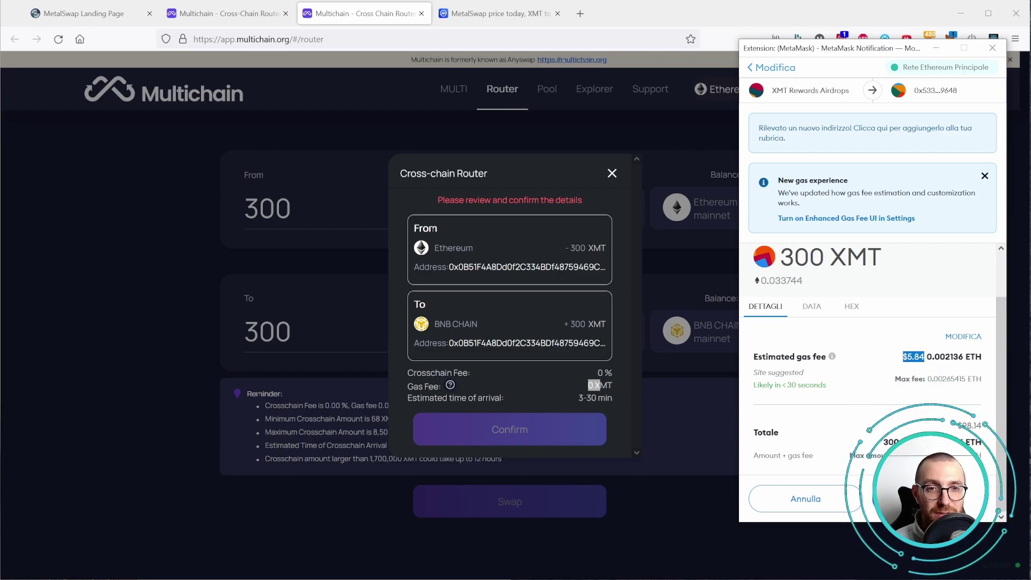
{"action": "left_click", "coordinate": [936, 498]}
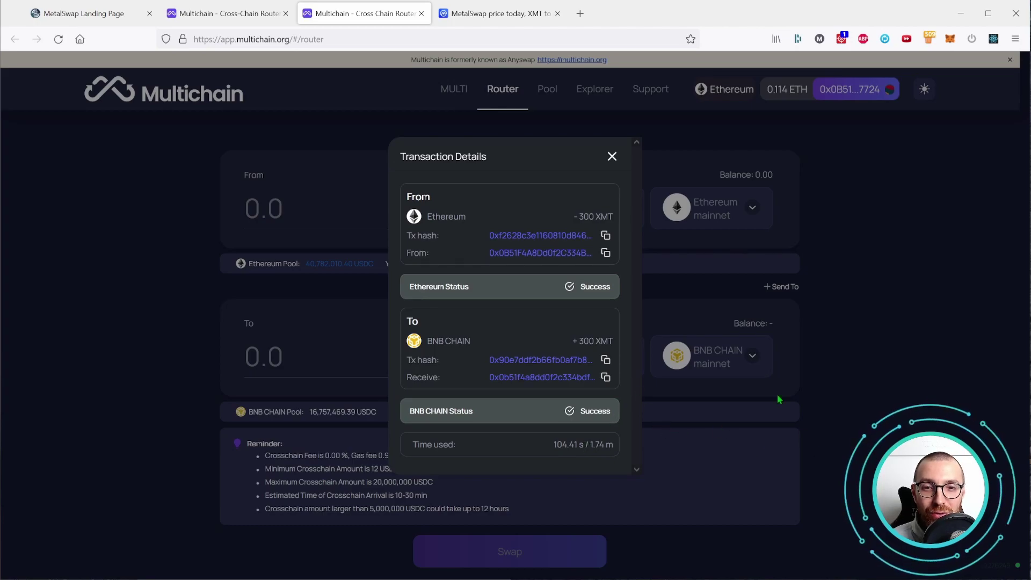
Step: Close the transaction details, check the wallet's XMT balance, and switch MetaMask to BSC mainnet
{"action": "left_click", "coordinate": [960, 365]}
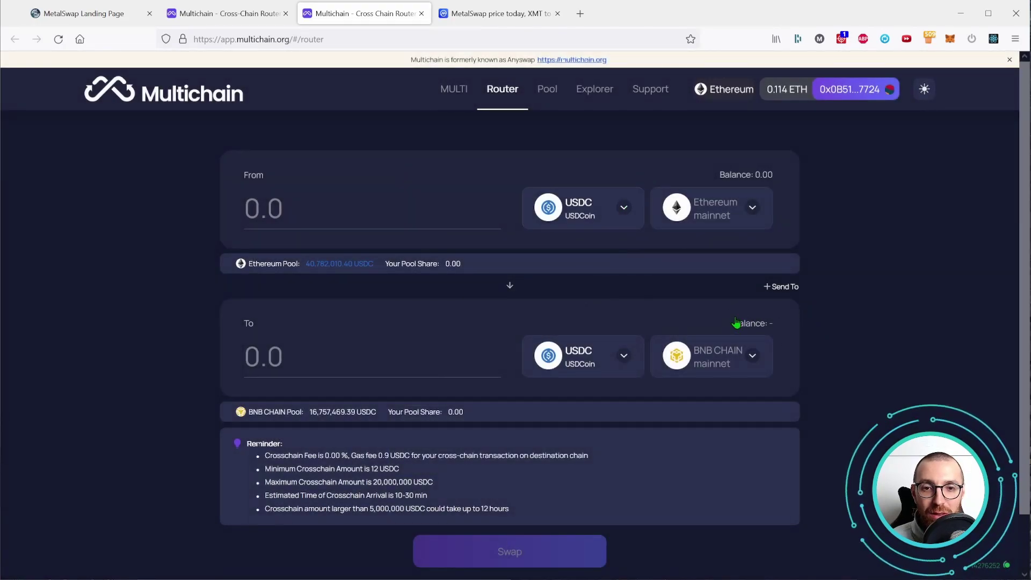
{"action": "left_click", "coordinate": [948, 45]}
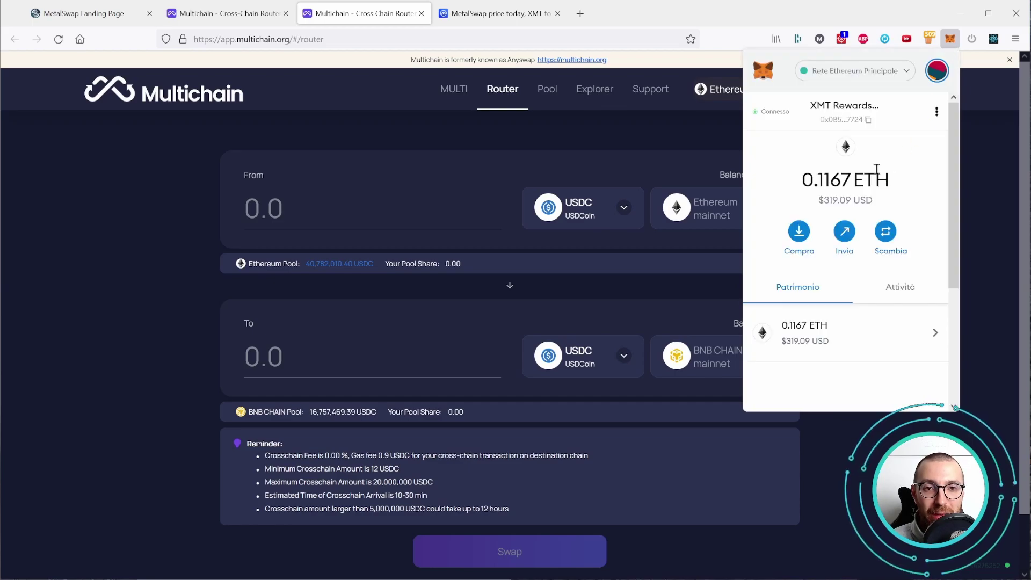
{"action": "scroll", "coordinate": [825, 305], "scroll_direction": "down", "scroll_amount": 2}
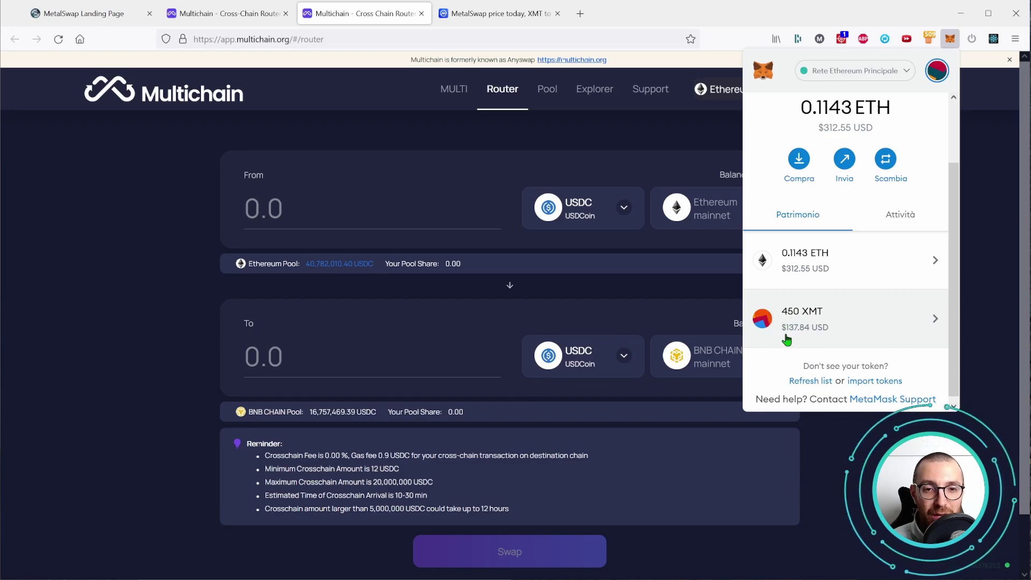
{"action": "scroll", "coordinate": [898, 161], "scroll_direction": "up", "scroll_amount": 2}
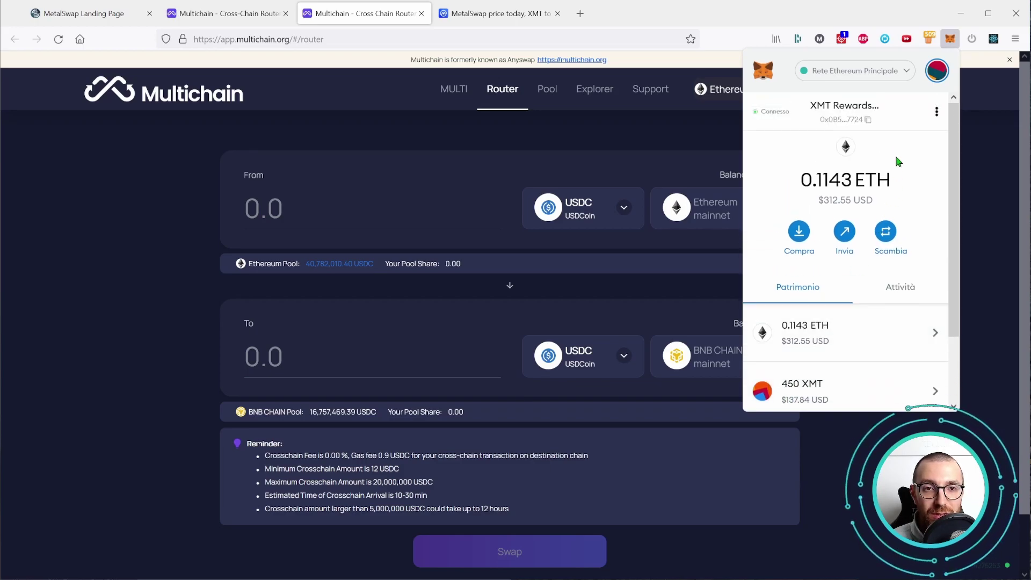
{"action": "left_click", "coordinate": [892, 79]}
{"action": "left_click", "coordinate": [854, 167]}
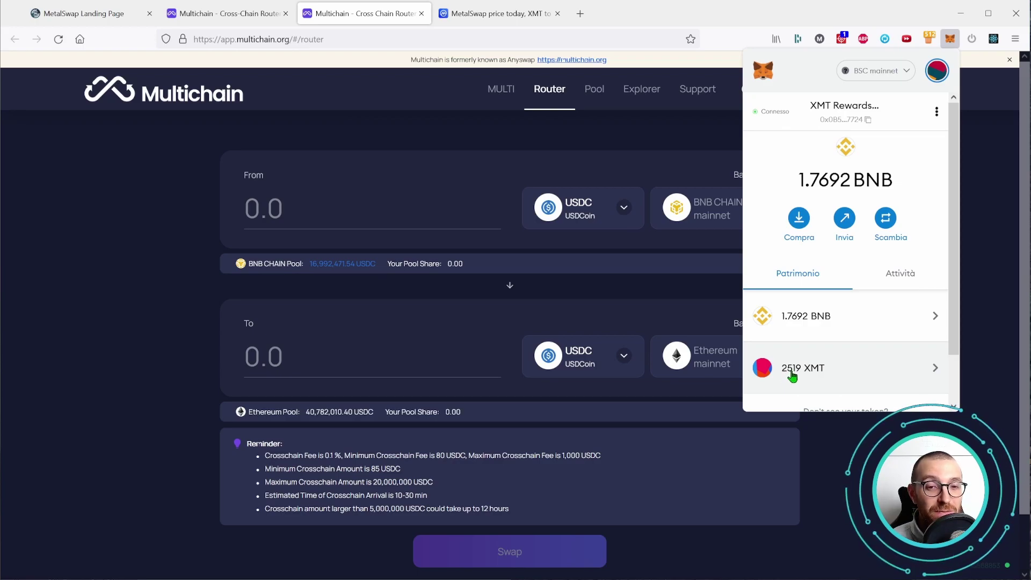
{"action": "left_click", "coordinate": [881, 450]}
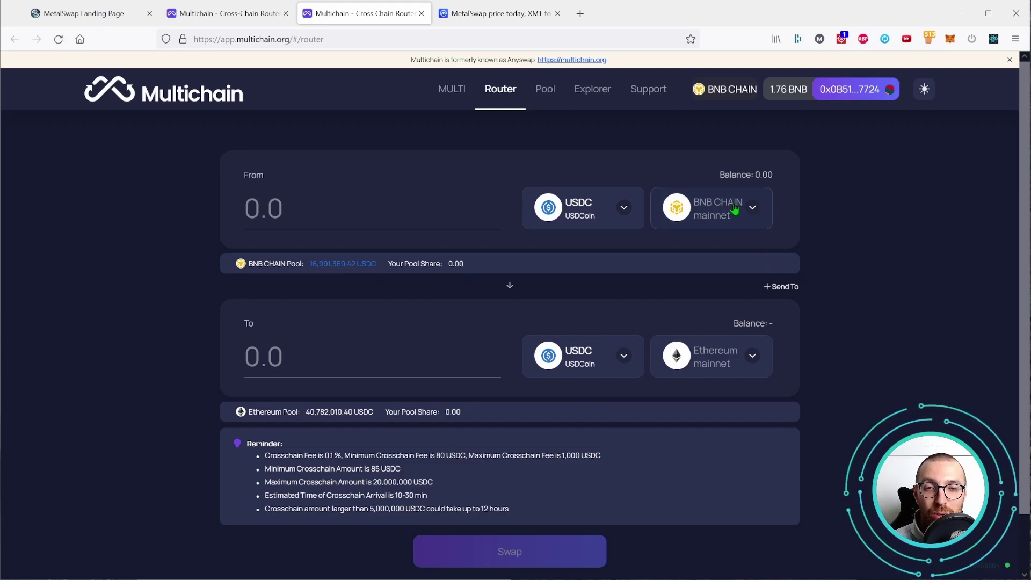
Step: Check the 2,519 XMT balance in Multichain's BNB Chain token list, then return to CoinMarketCap's MetalSwap page
{"action": "left_click", "coordinate": [949, 39]}
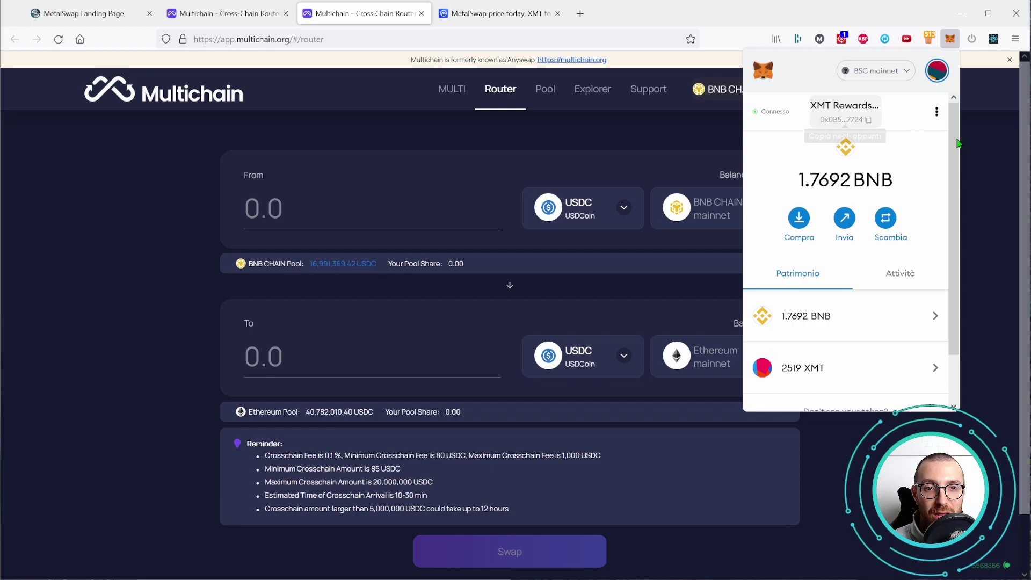
{"action": "left_click", "coordinate": [989, 157]}
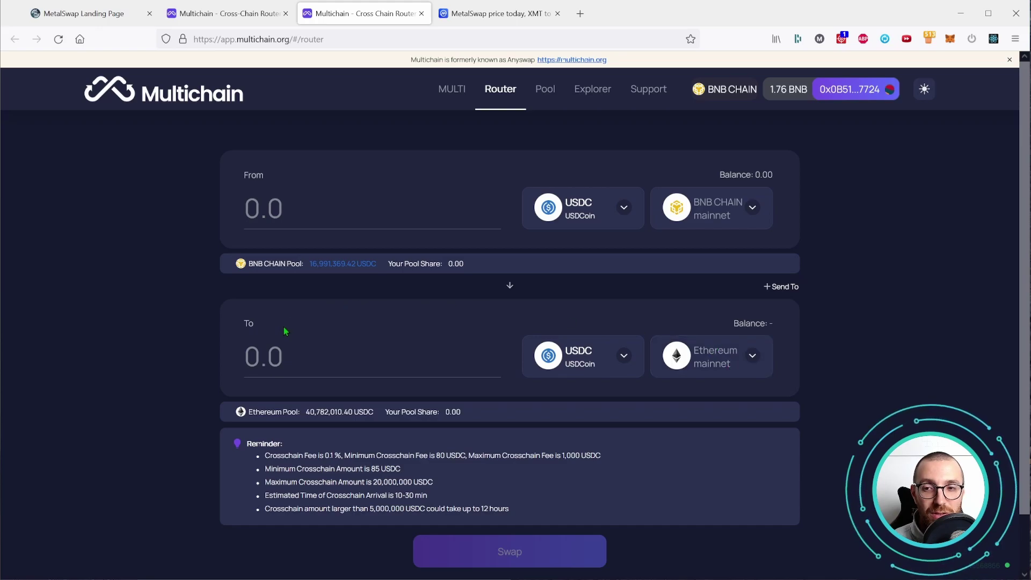
{"action": "left_click", "coordinate": [593, 204]}
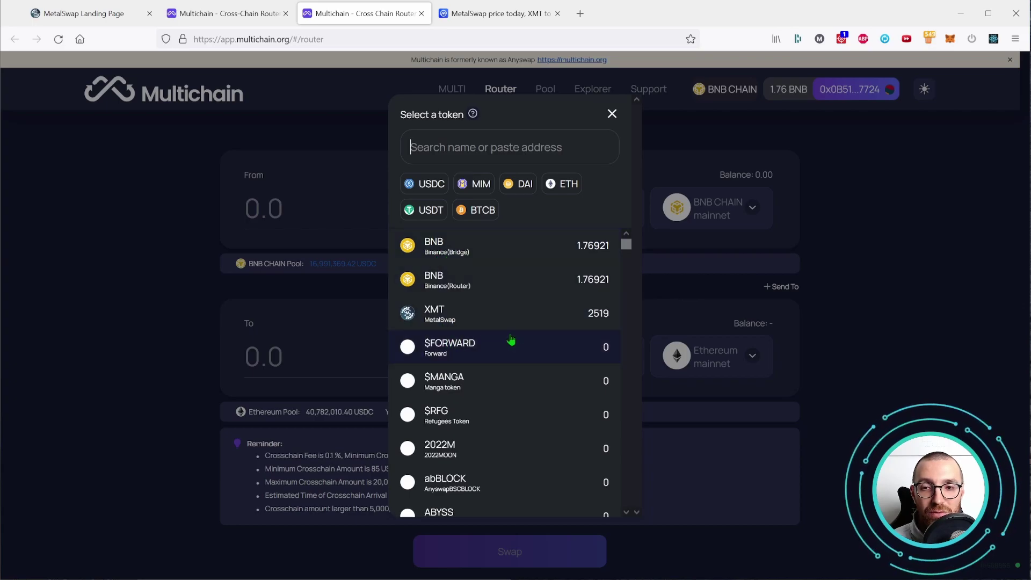
{"action": "left_click", "coordinate": [489, 15]}
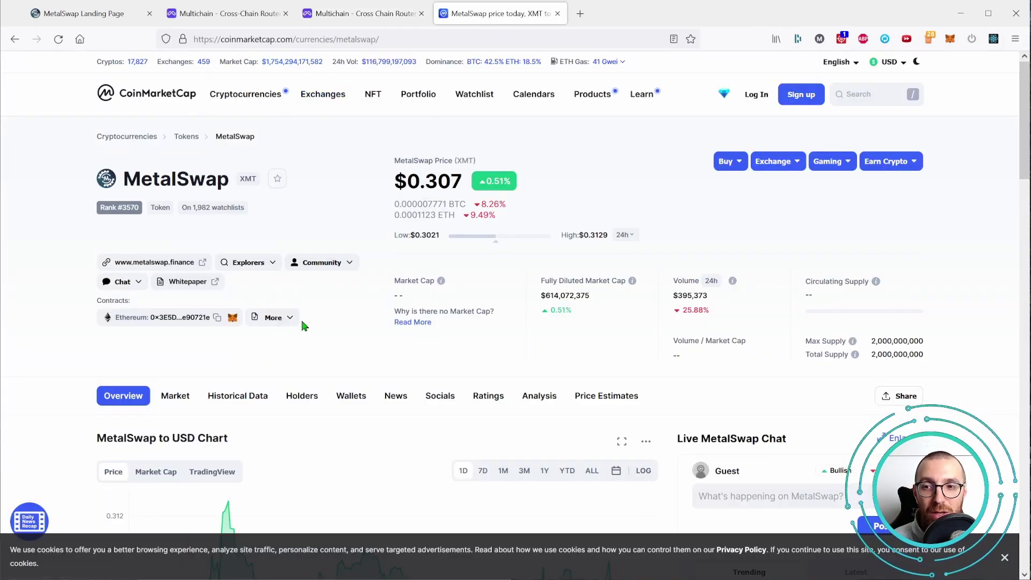
Step: Copy MetalSwap's BNB Smart Chain (BEP20) contract address from CoinMarketCap's expanded Contracts list
{"action": "left_click", "coordinate": [272, 317]}
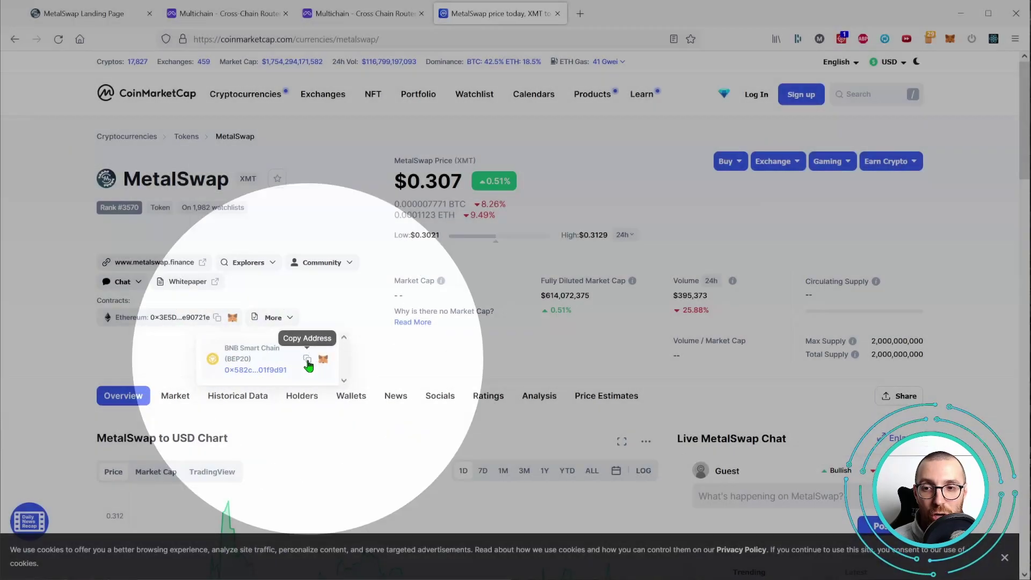
{"action": "left_click", "coordinate": [307, 359]}
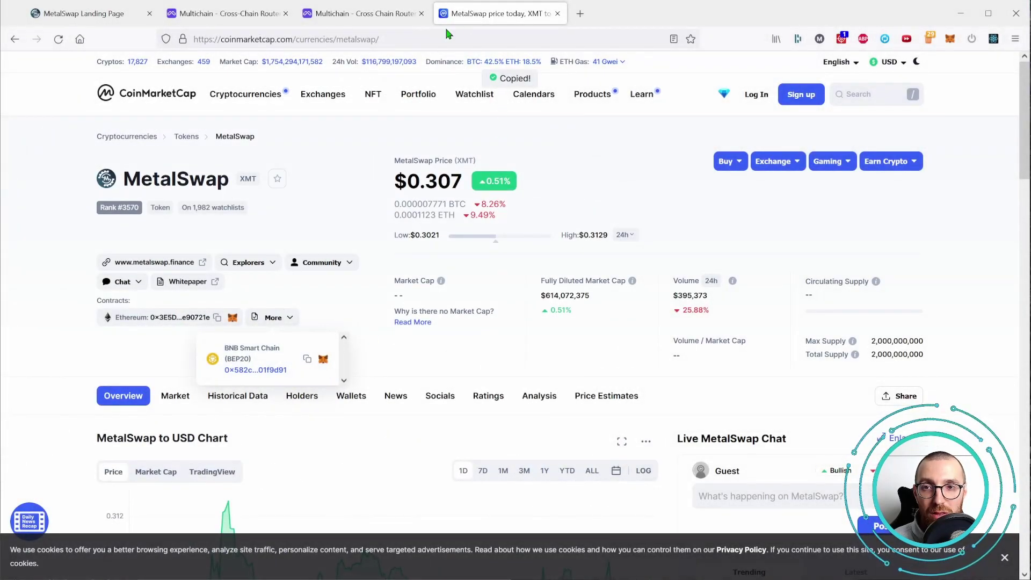
Step: Paste the BEP20 contract address to select XMT on BNB Chain and enter 300 as the amount
{"action": "left_click", "coordinate": [349, 17]}
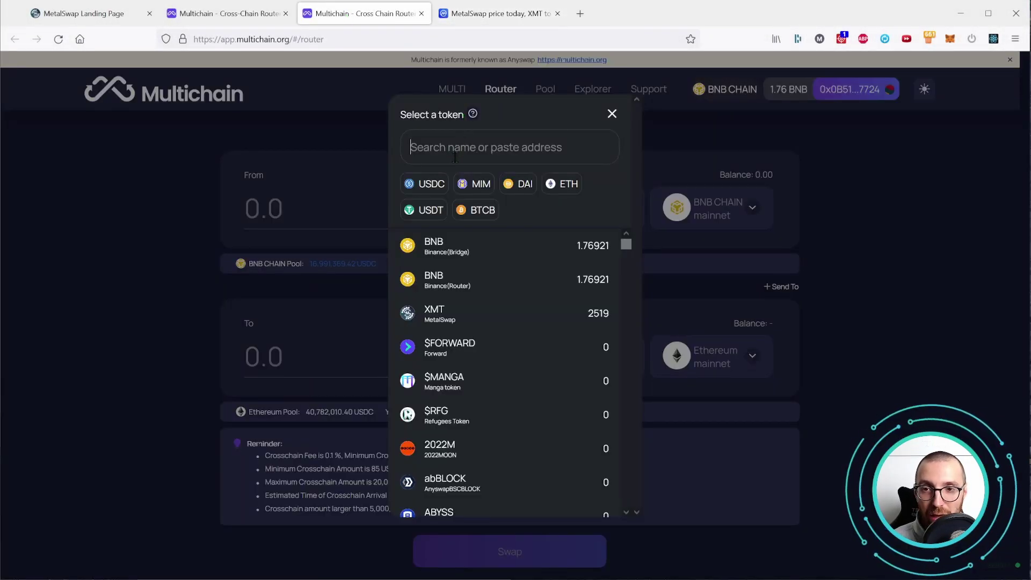
{"action": "key", "text": "ctrl+v"}
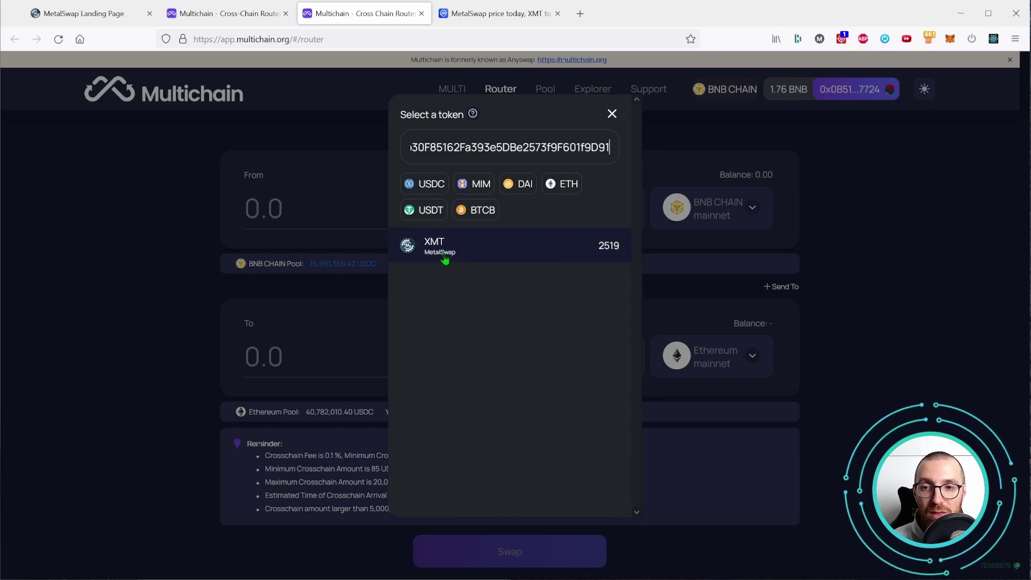
{"action": "left_click", "coordinate": [503, 255]}
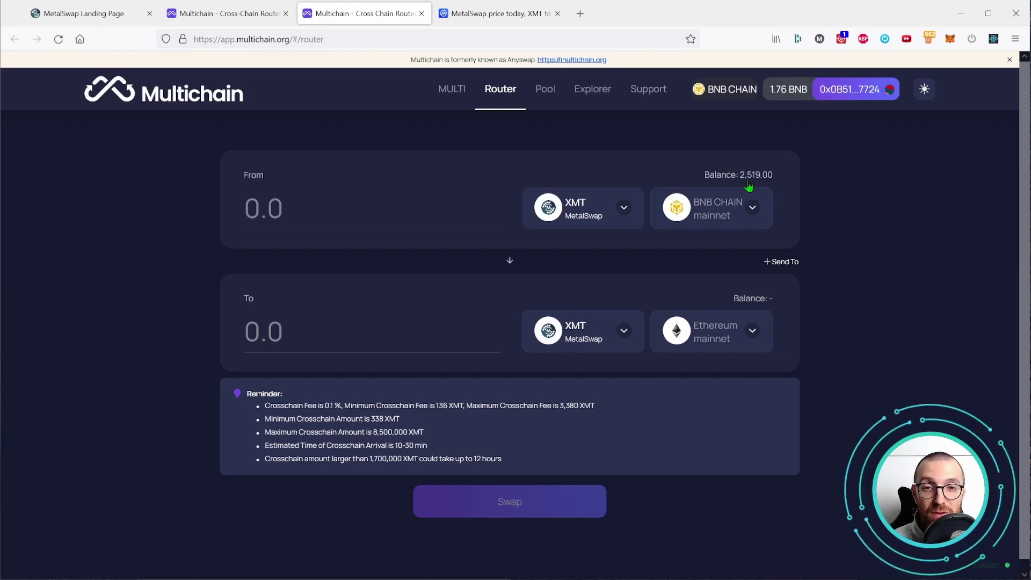
{"action": "left_click", "coordinate": [370, 226]}
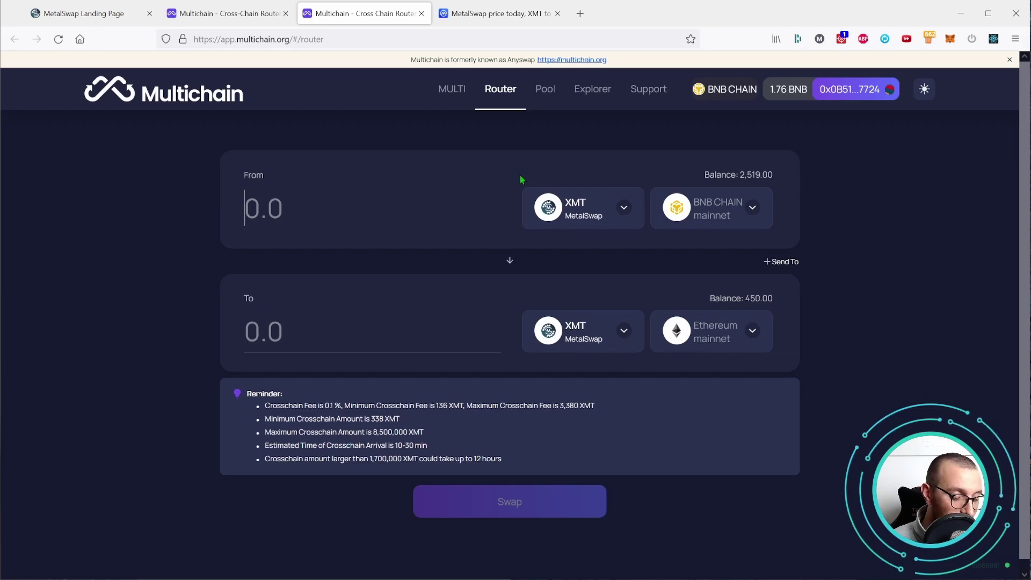
{"action": "type", "text": "300"}
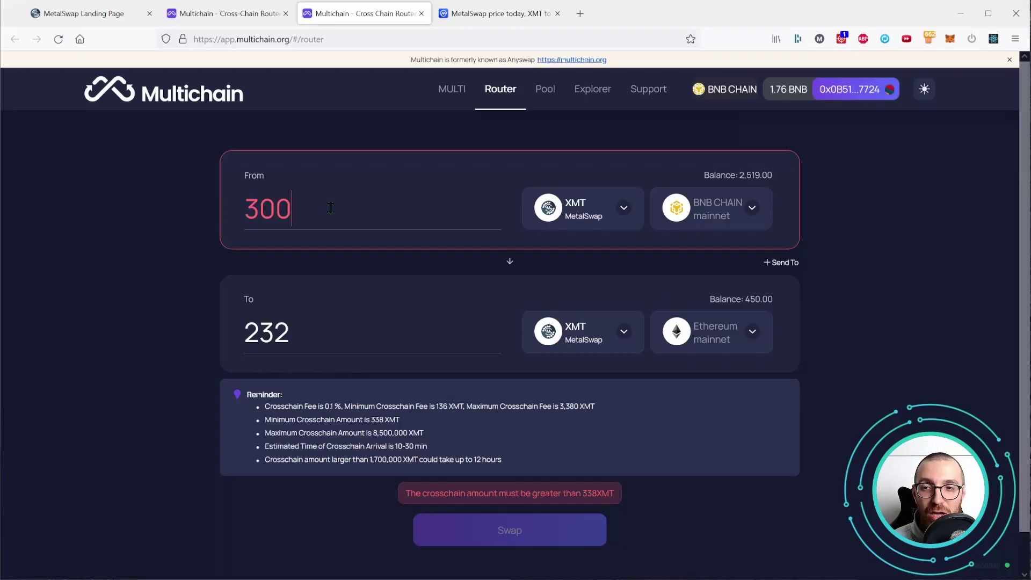
Step: Raise the bridge amount to 400 XMT and open the review showing 332 XMT received
{"action": "left_click_drag", "start_coordinate": [330, 208], "coordinate": [180, 216]}
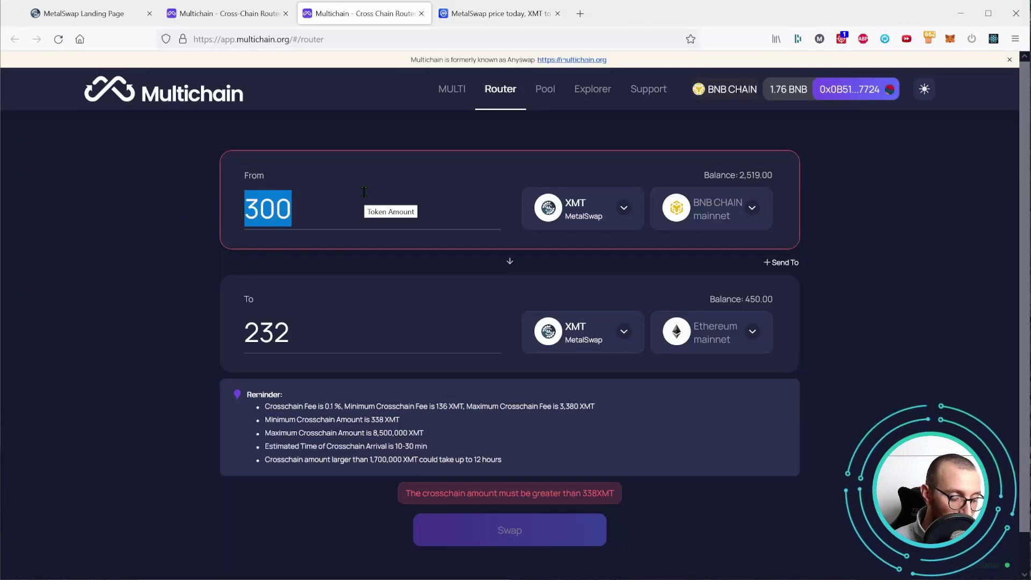
{"action": "type", "text": "400"}
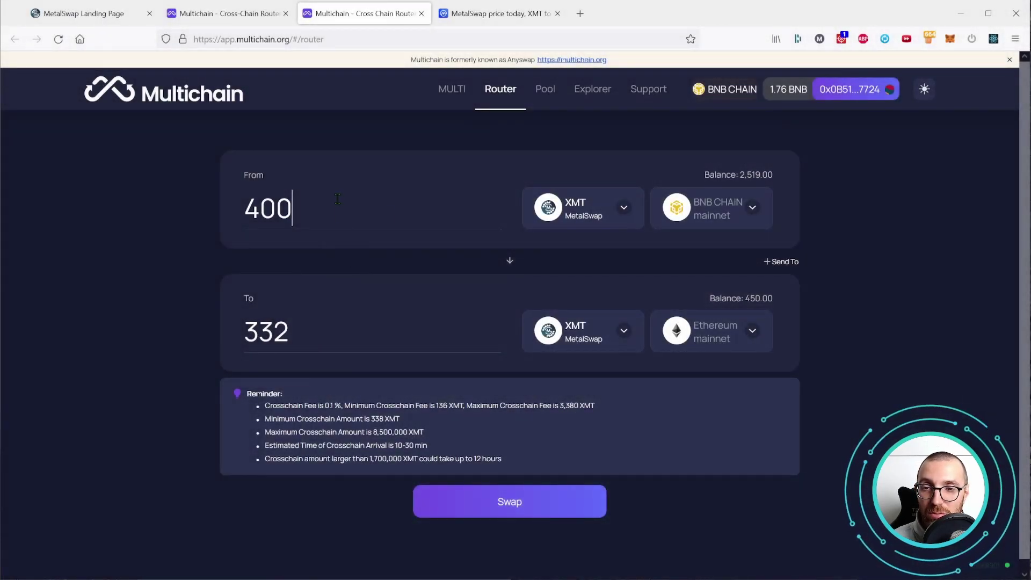
{"action": "left_click", "coordinate": [509, 509]}
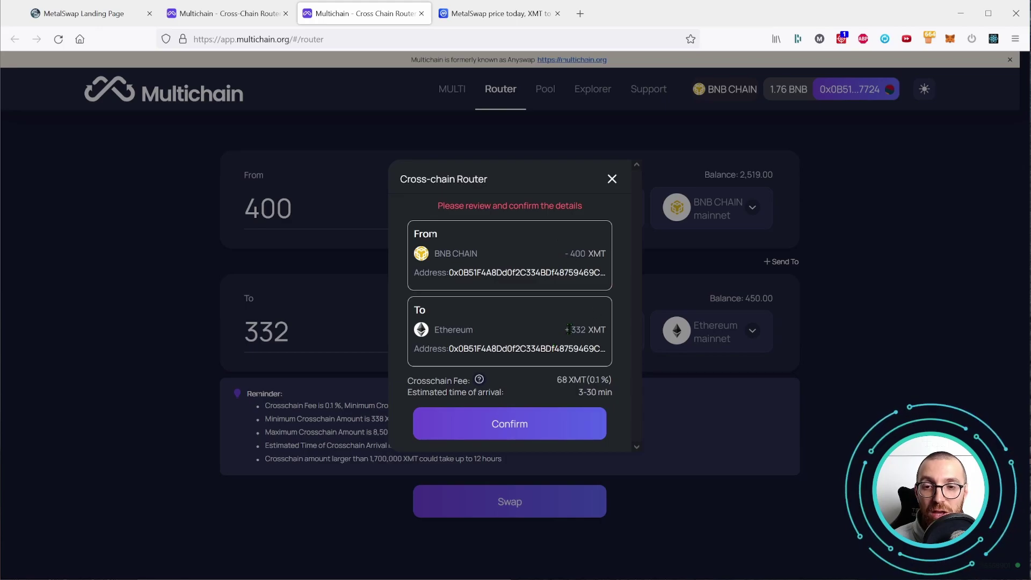
Step: Review the 332 XMT received amount and the 136 XMT minimum fee reminder
{"action": "left_click_drag", "start_coordinate": [568, 329], "coordinate": [586, 326]}
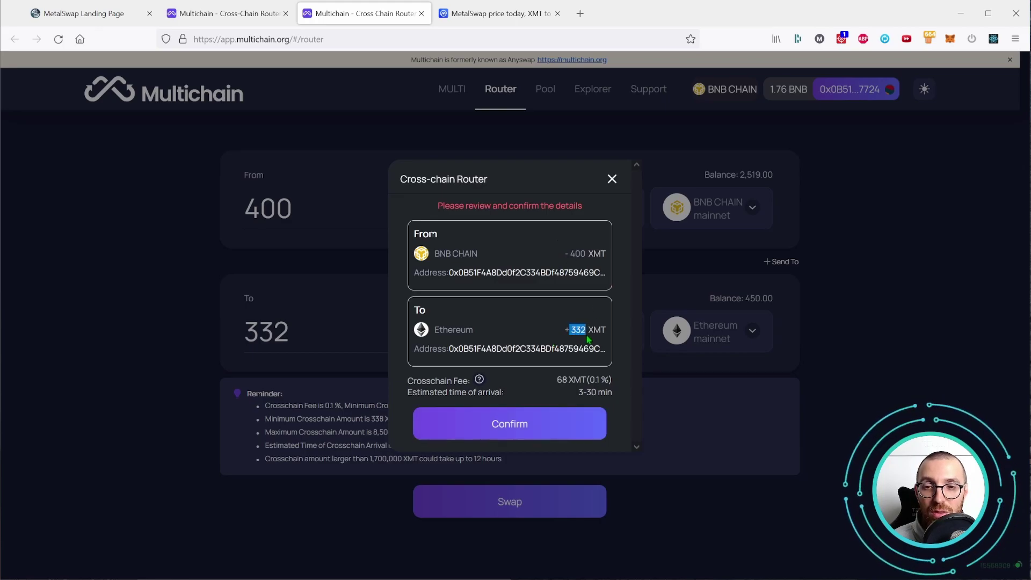
{"action": "left_click", "coordinate": [540, 325]}
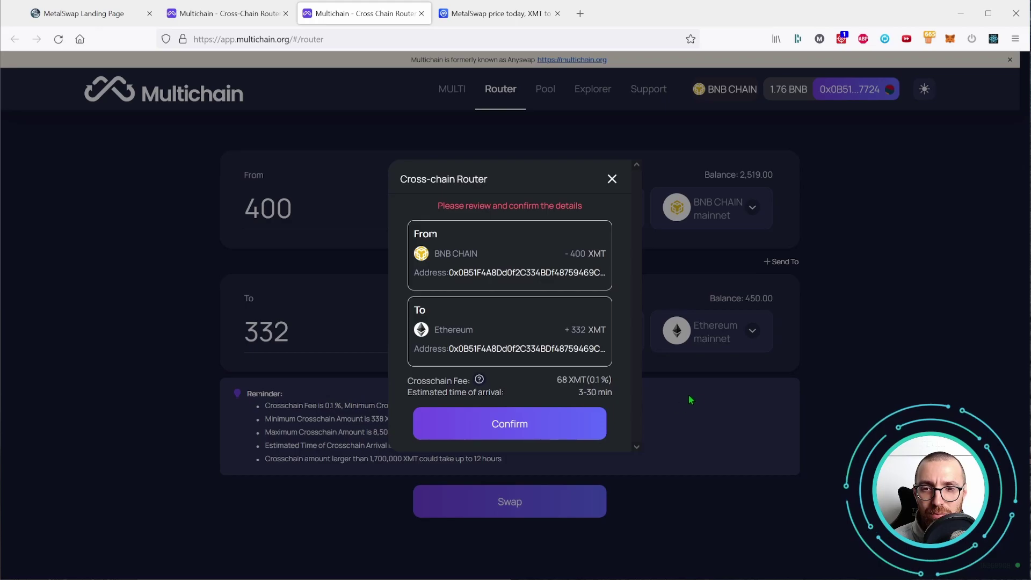
{"action": "left_click", "coordinate": [611, 178]}
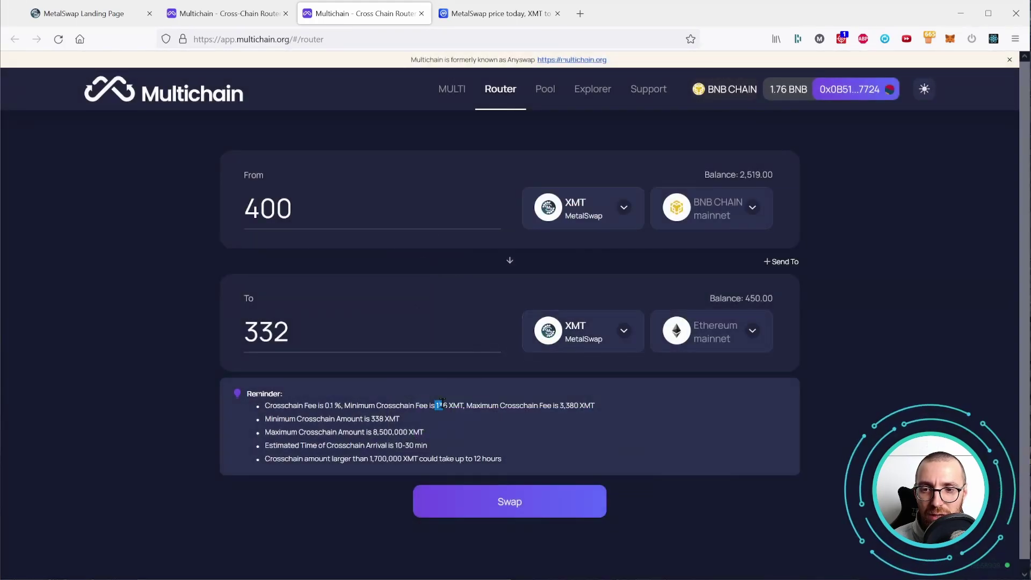
{"action": "left_click_drag", "start_coordinate": [441, 403], "coordinate": [455, 404]}
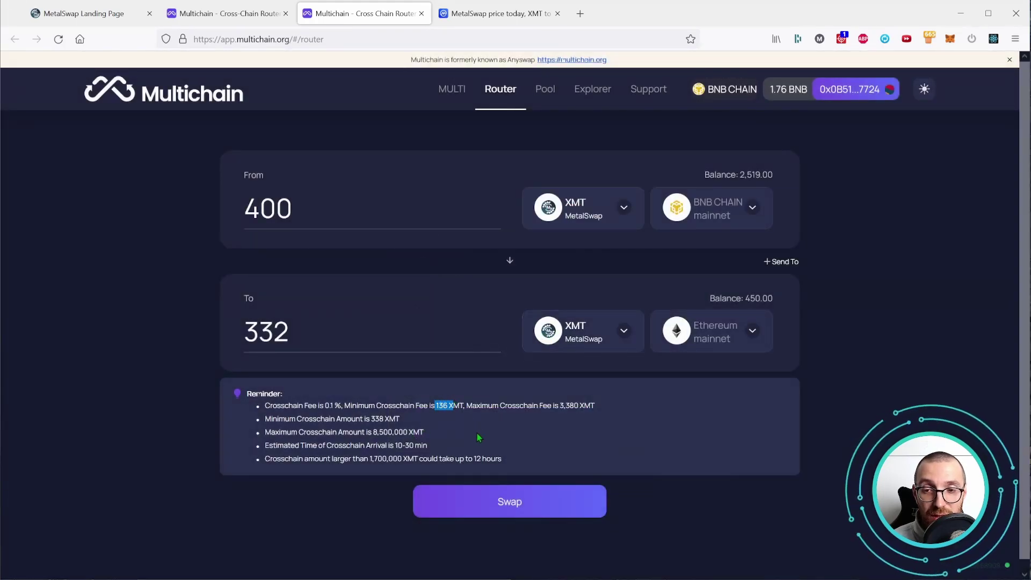
Step: Reopen the review, check the 68 XMT crosschain fee, and confirm the 400 XMT transfer
{"action": "left_click", "coordinate": [511, 503]}
{"action": "left_click_drag", "start_coordinate": [558, 381], "coordinate": [574, 381]}
{"action": "left_click", "coordinate": [529, 386]}
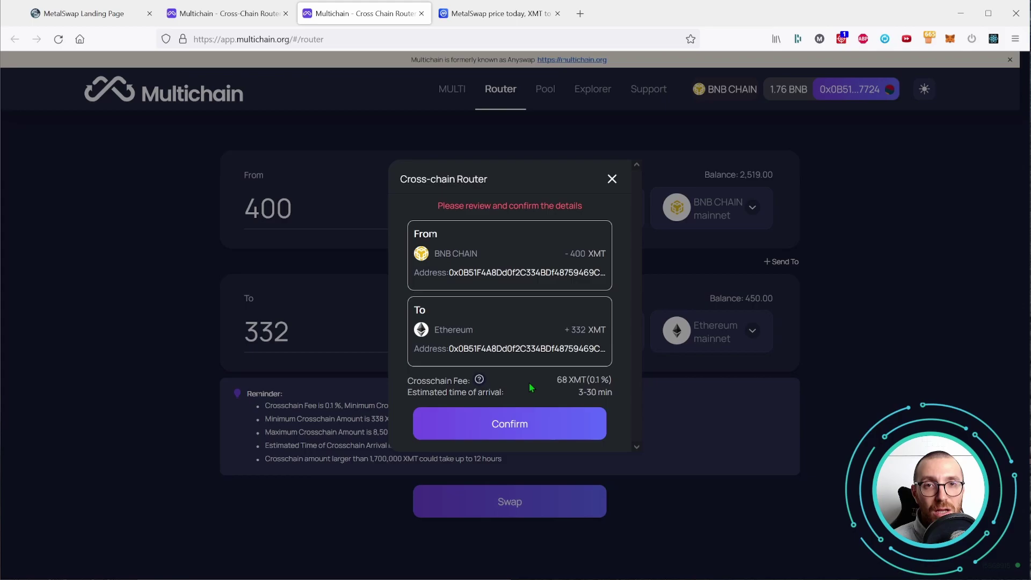
{"action": "left_click", "coordinate": [520, 423]}
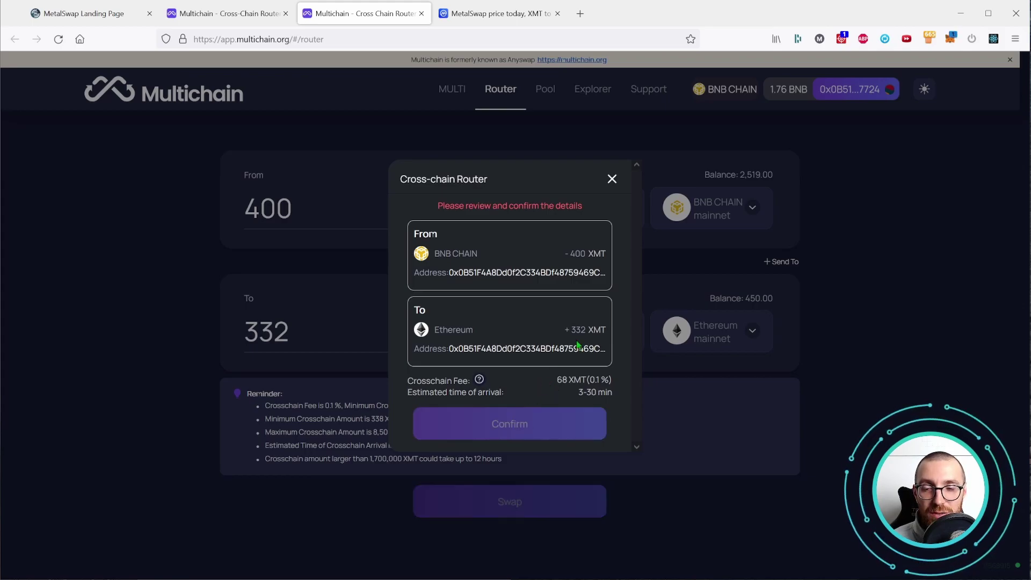
{"action": "left_click_drag", "start_coordinate": [892, 17], "coordinate": [748, 51]}
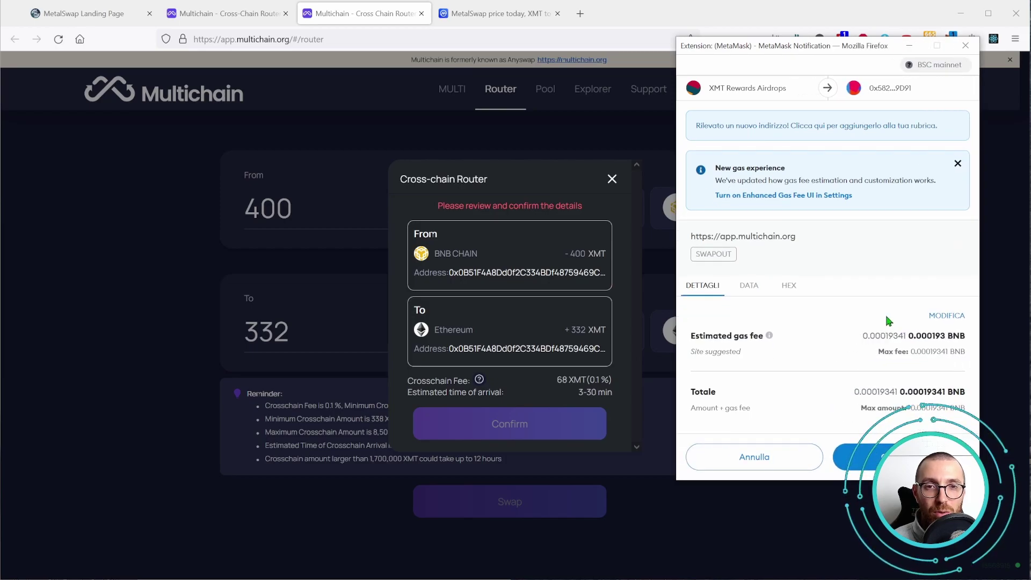
Step: Approve the 400 XMT swapout in MetaMask, ending with Success on BNB Chain and Ethereum
{"action": "left_click", "coordinate": [859, 456]}
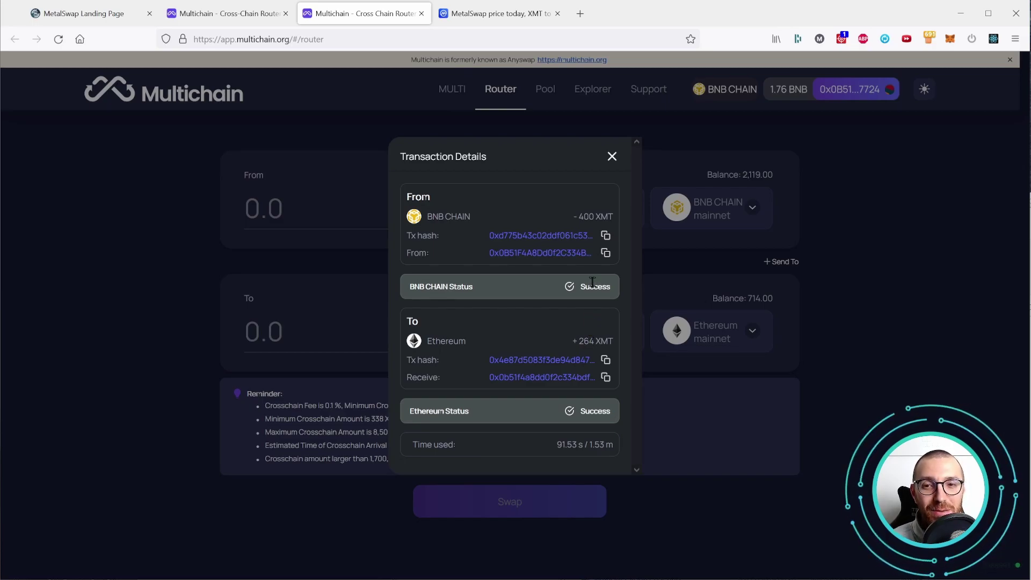
Step: Close the transaction details and switch MetaMask to the Rete Ethereum Principale network
{"action": "left_click", "coordinate": [612, 156]}
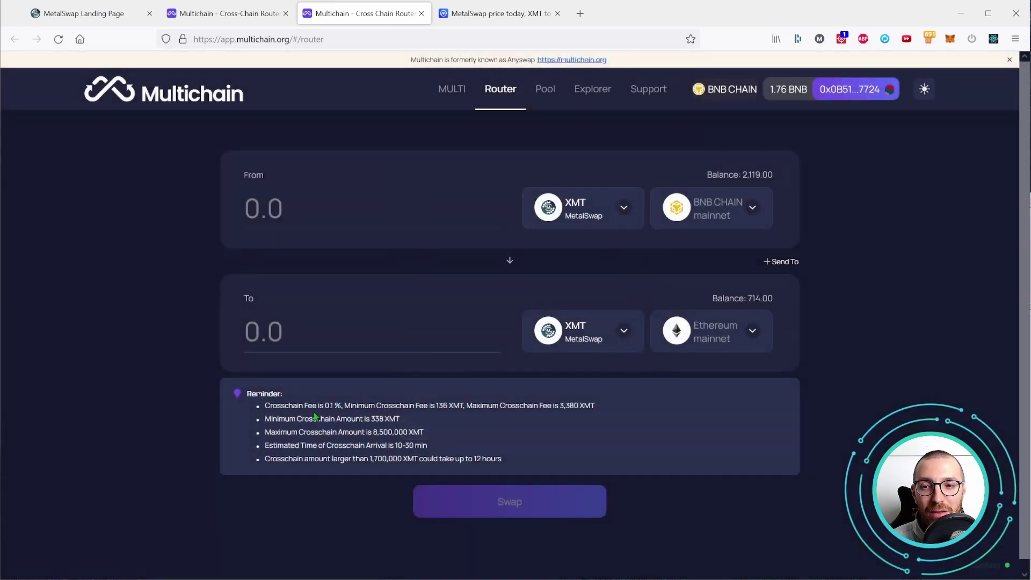
{"action": "left_click", "coordinate": [950, 38]}
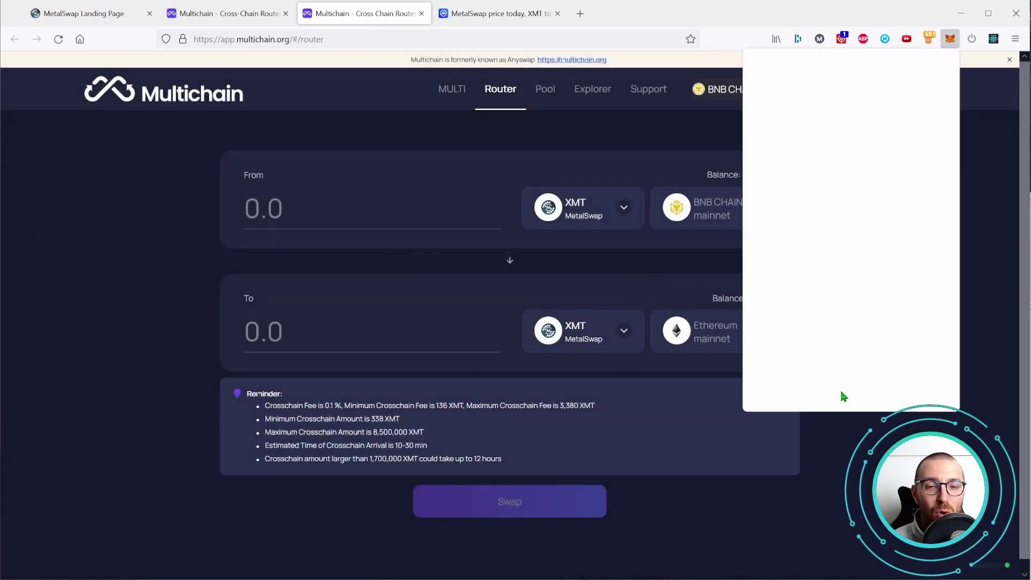
{"action": "scroll", "coordinate": [864, 294], "scroll_direction": "down", "scroll_amount": 2}
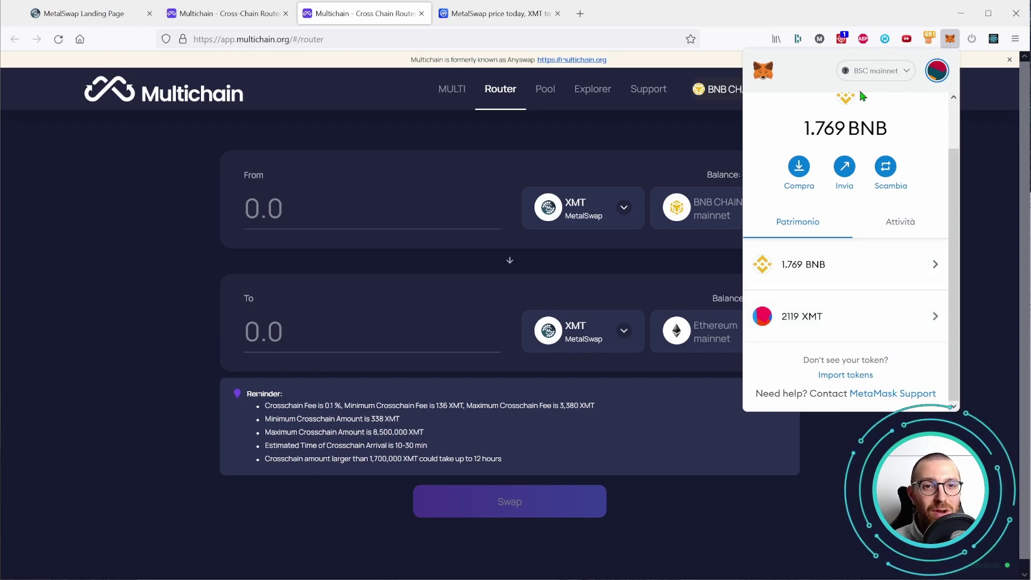
{"action": "left_click", "coordinate": [902, 74]}
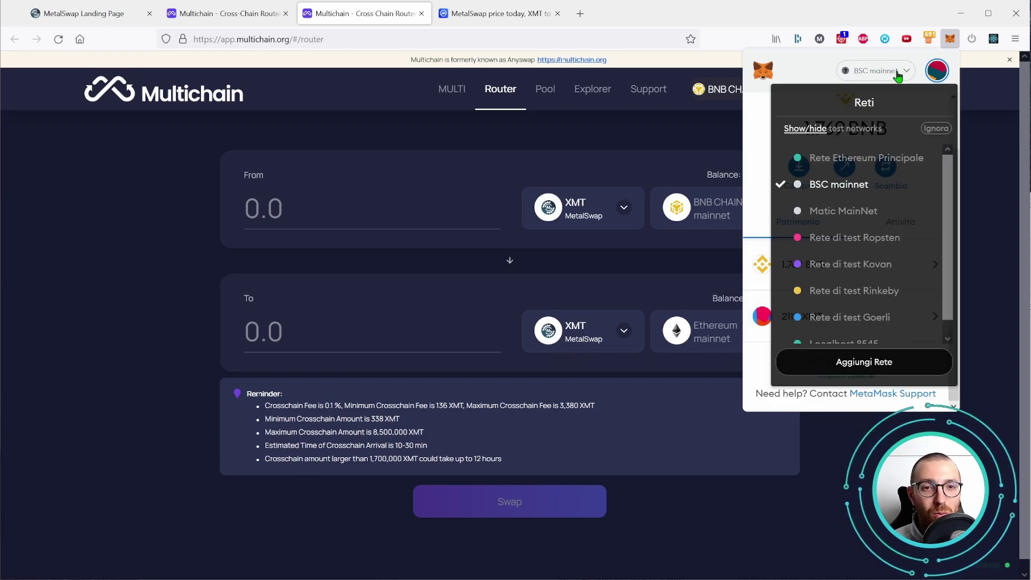
{"action": "left_click", "coordinate": [853, 161]}
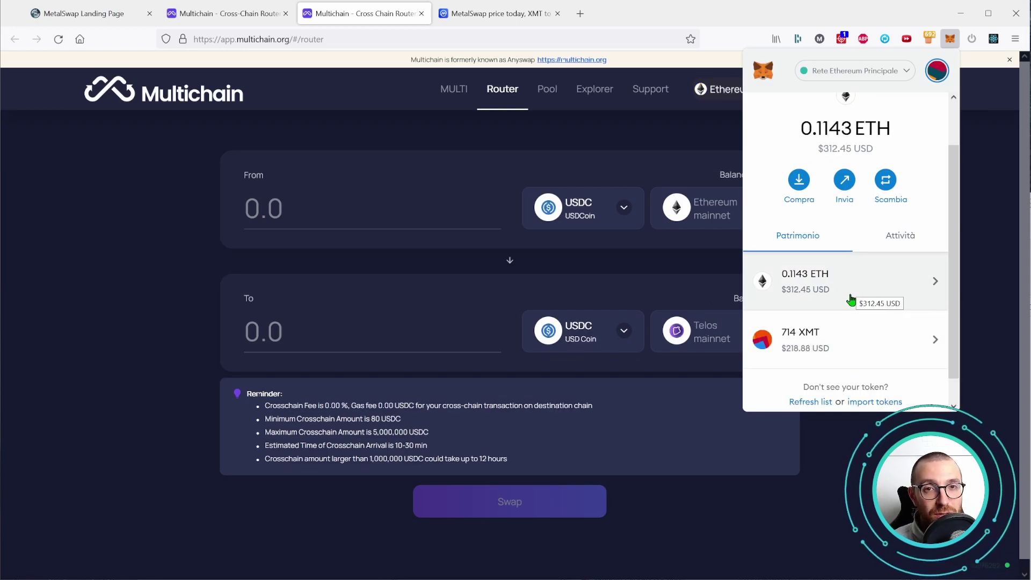
Step: Check MetaMask's Attività list and token balances, showing 714 XMT on Ethereum, then close the wallet
{"action": "left_click", "coordinate": [902, 246]}
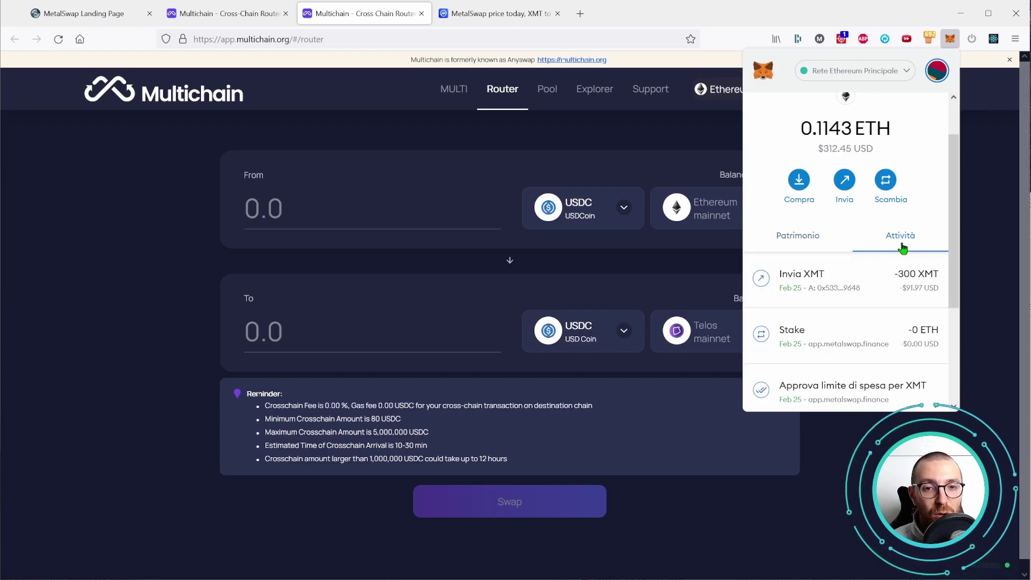
{"action": "scroll", "coordinate": [832, 358], "scroll_direction": "up", "scroll_amount": 2}
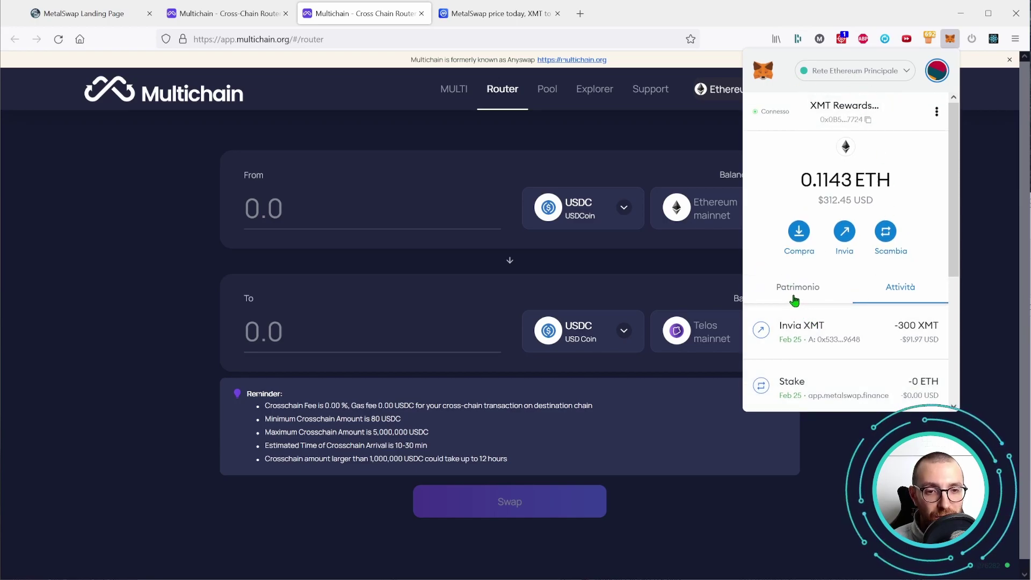
{"action": "left_click", "coordinate": [794, 293]}
{"action": "left_click", "coordinate": [944, 412]}
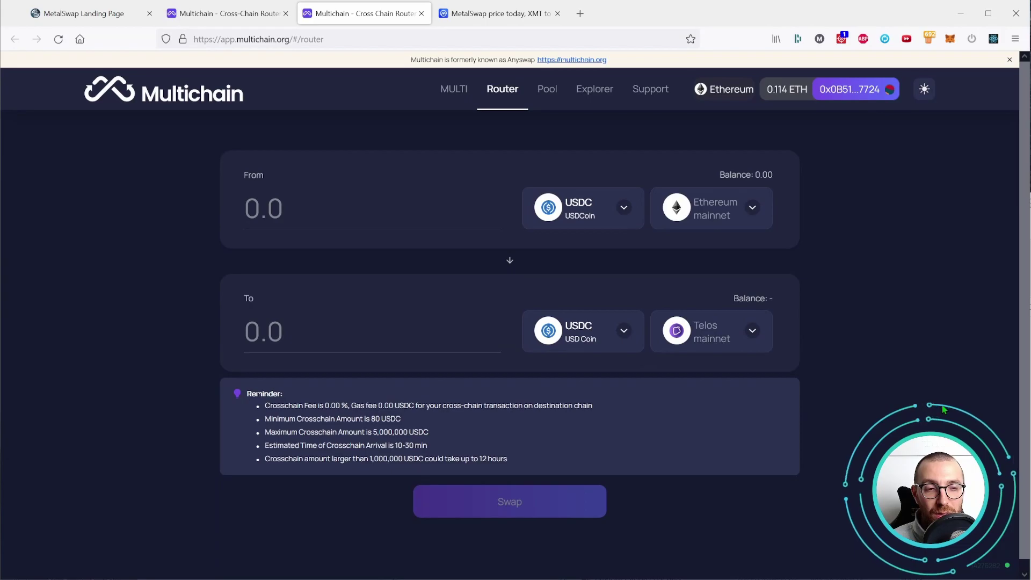